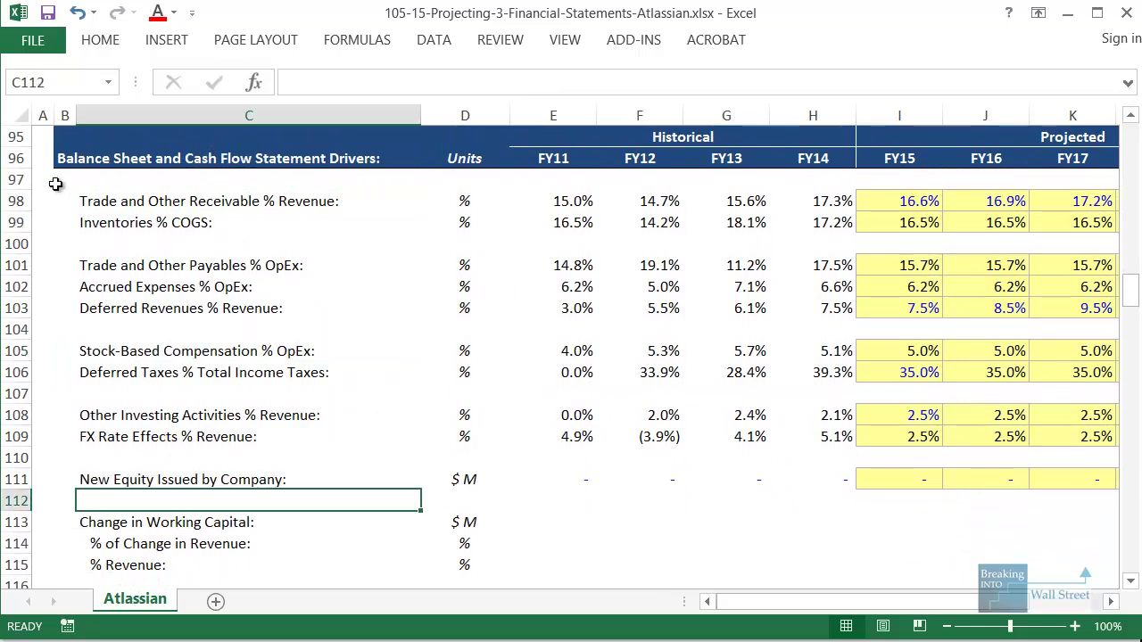
Highlight the receivables, inventories and payables driver rows 98-101 in the drivers section
mouse_move(71, 181)
left_mouse_down()
mouse_move(77, 204)
mouse_move(253, 209)
mouse_move(758, 185)
mouse_move(843, 207)
mouse_move(856, 238)
left_mouse_up()
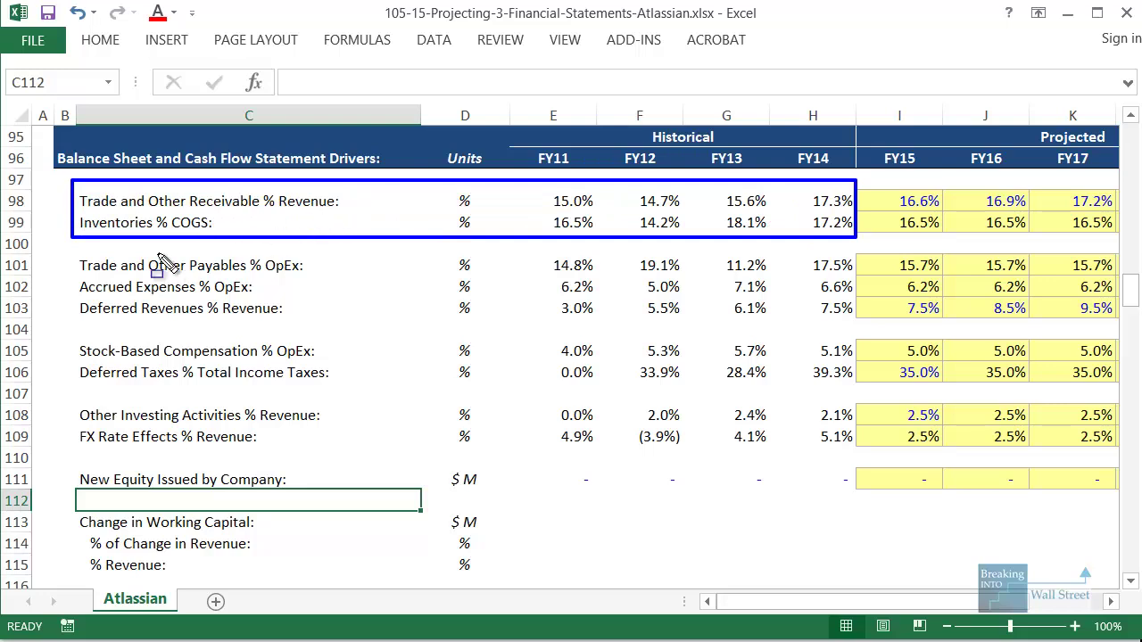
mouse_move(61, 246)
left_mouse_down()
mouse_move(342, 274)
mouse_move(442, 300)
mouse_move(865, 305)
mouse_move(861, 323)
left_mouse_up()
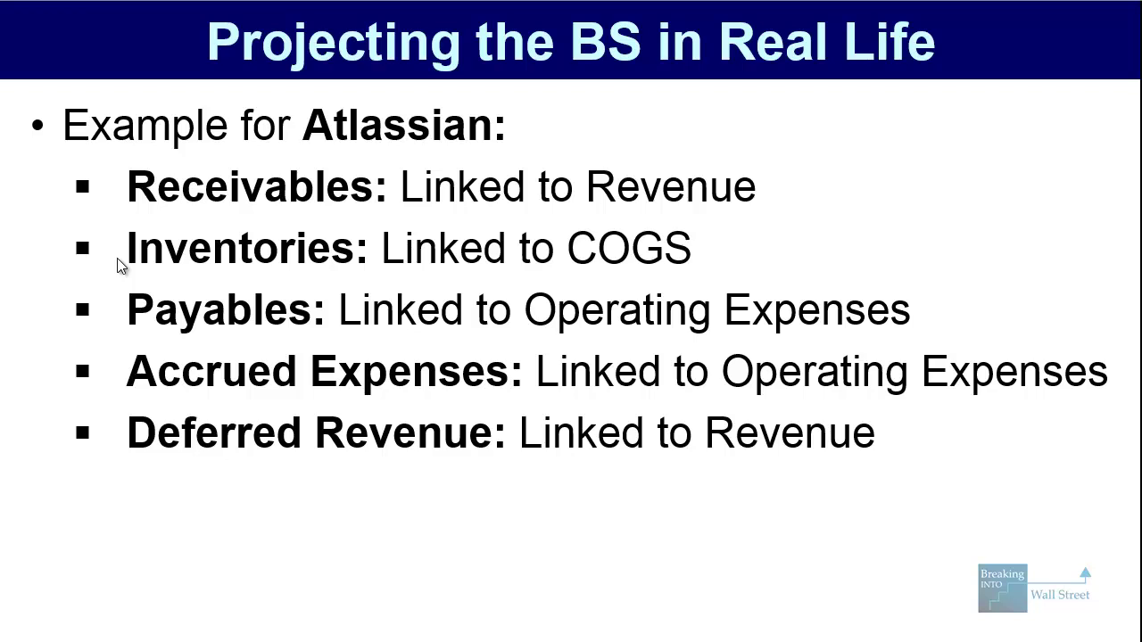
Reveal the correctness question, advance to the Checking Your Work slide, then return to the Atlassian workbook
key("Right")
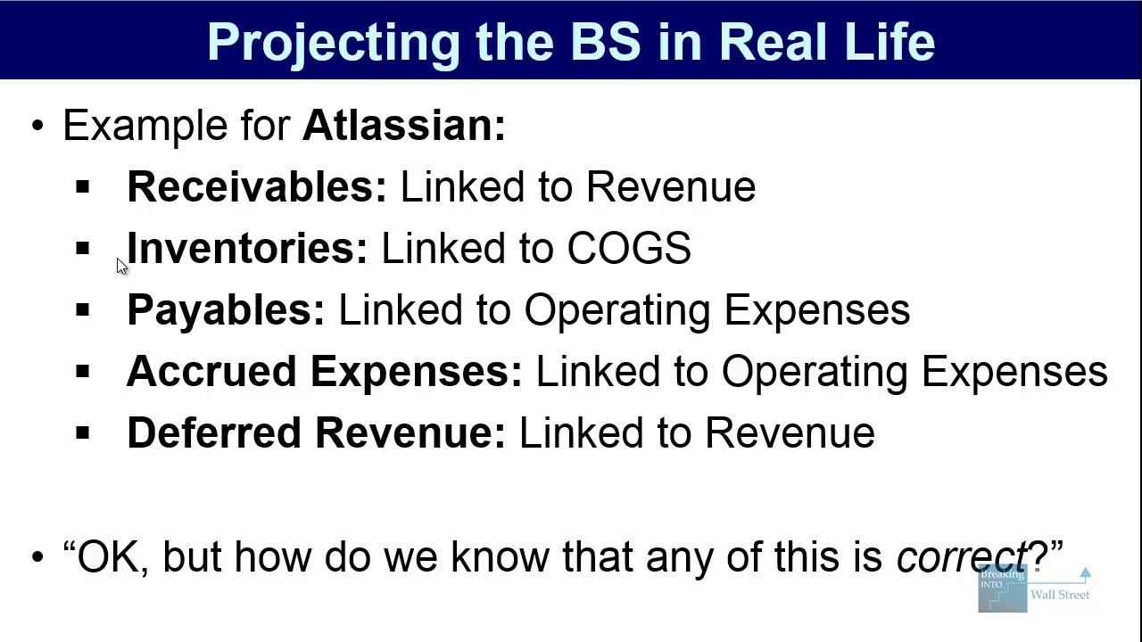
key("Right")
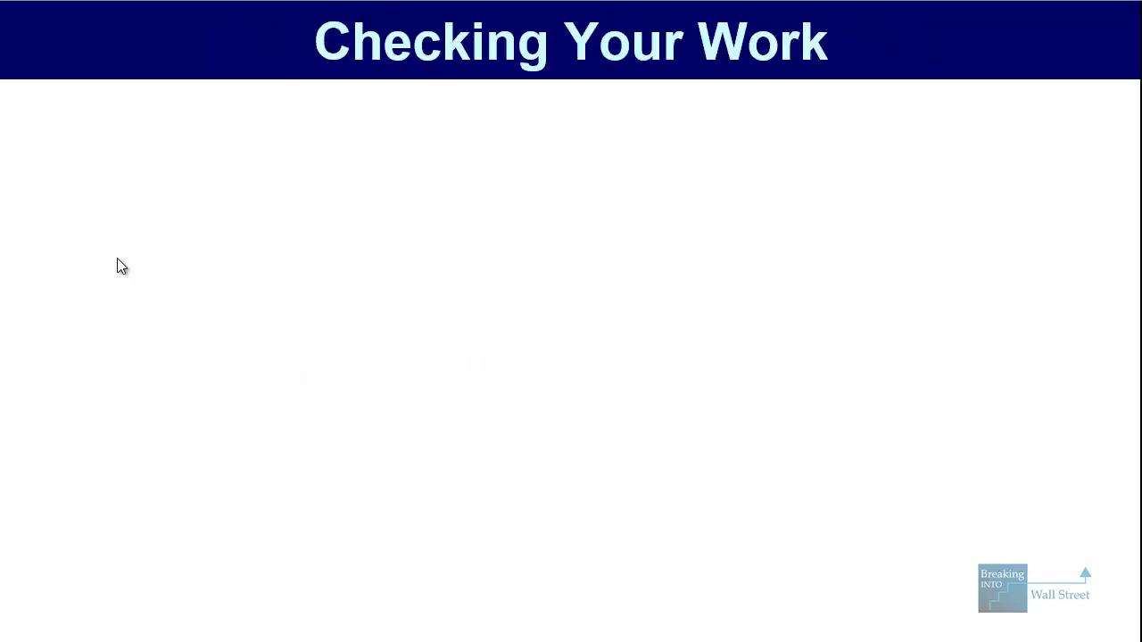
key("alt+Tab")
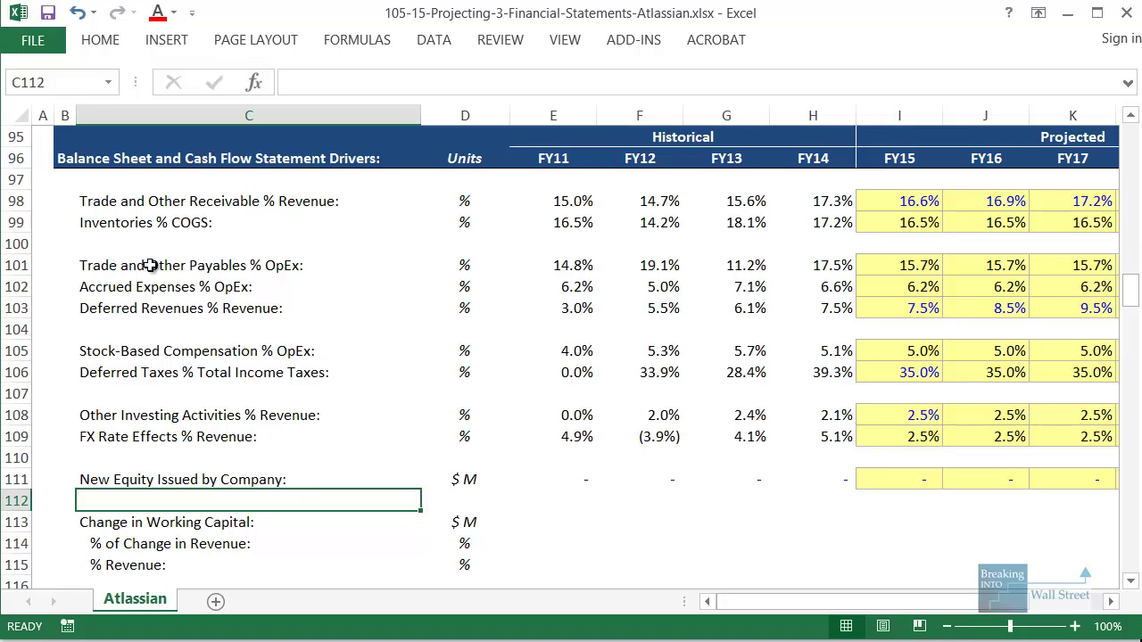
Enter =SUM(E200:E205) in E113 to total FY11 operating asset and liability changes
scroll(606, 461, "down", 1)
left_click(597, 461)
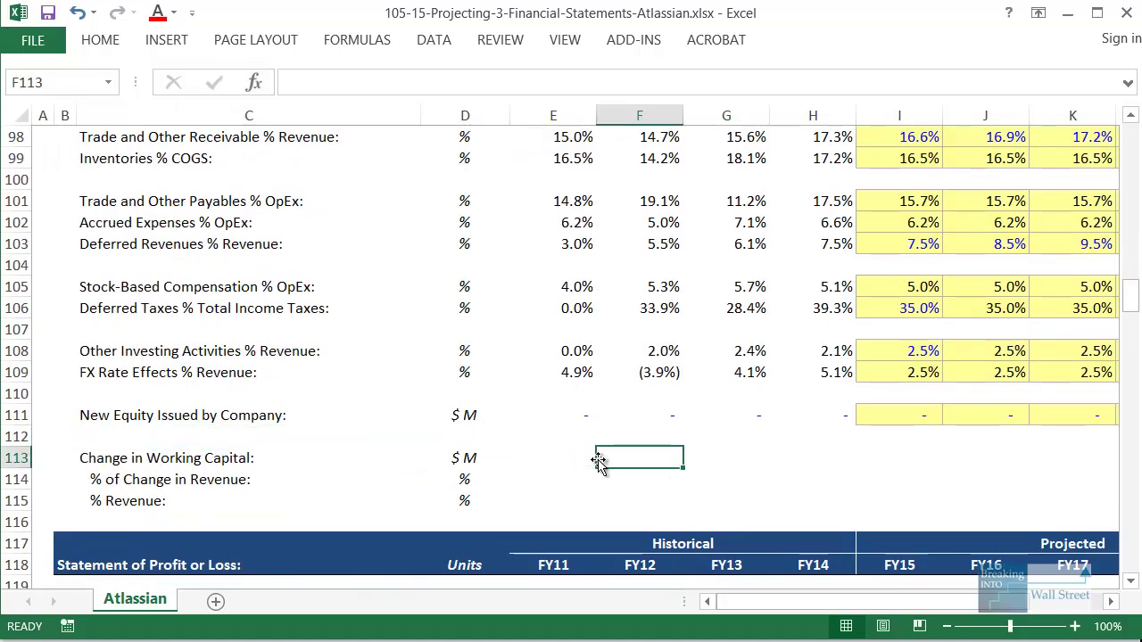
left_click(593, 461)
type("=SUM(")
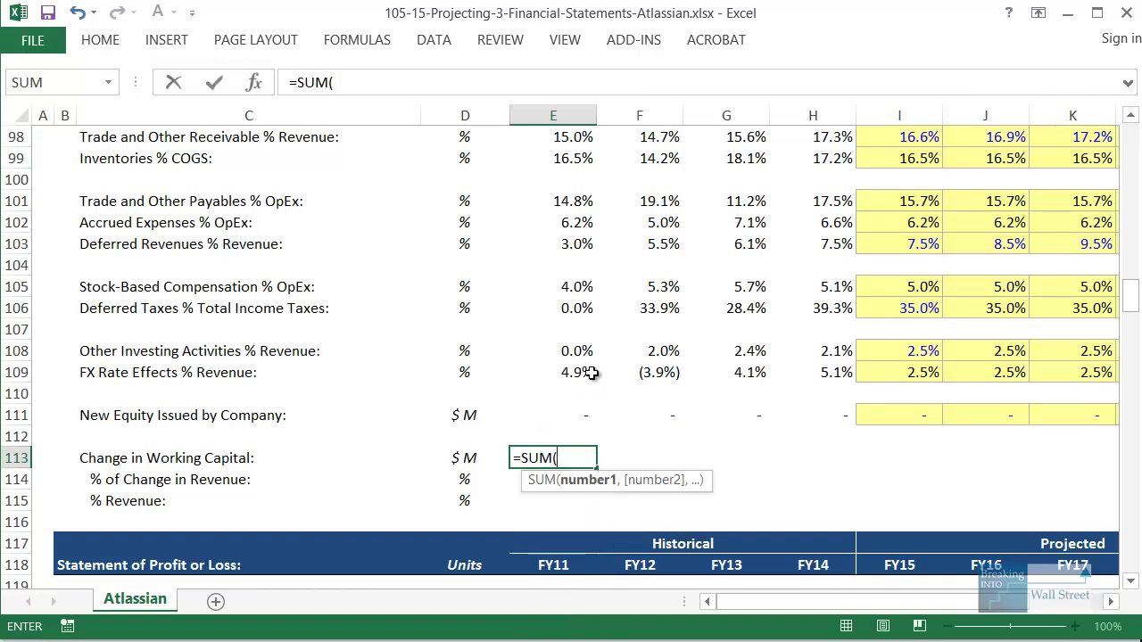
scroll(594, 375, "down", 2)
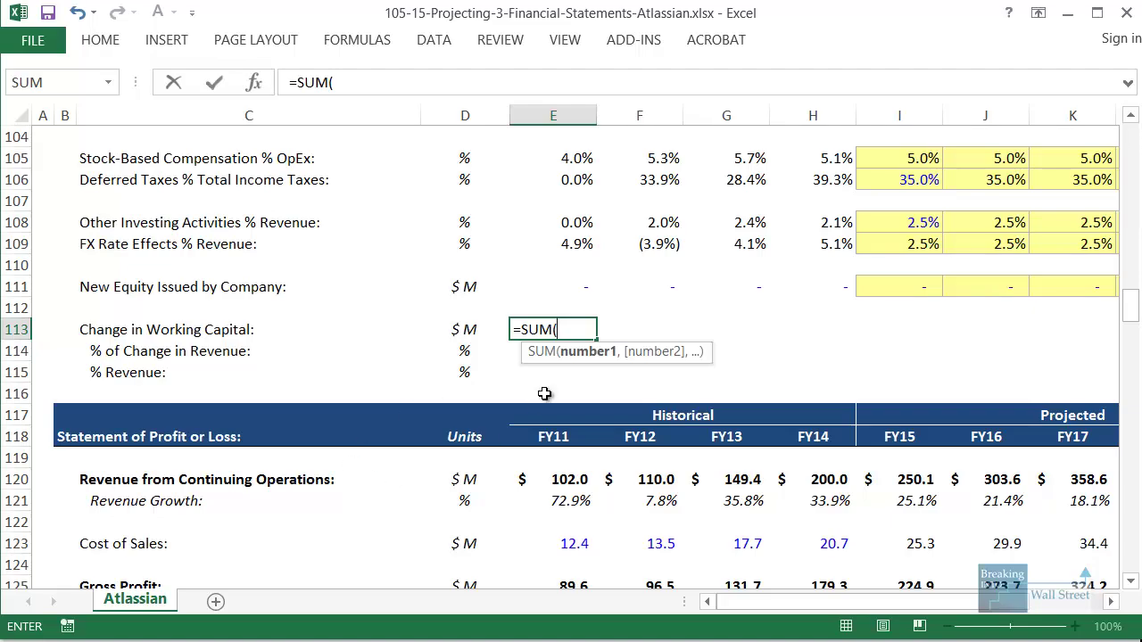
scroll(553, 388, "down", 13)
scroll(555, 386, "down", 15)
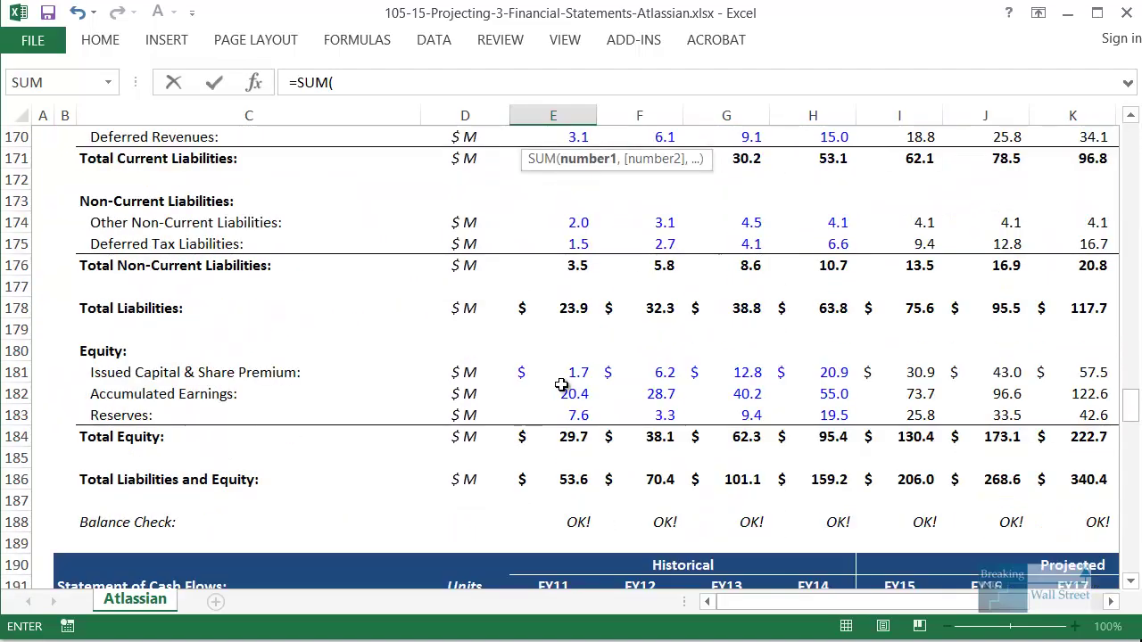
scroll(187, 352, "down", 2)
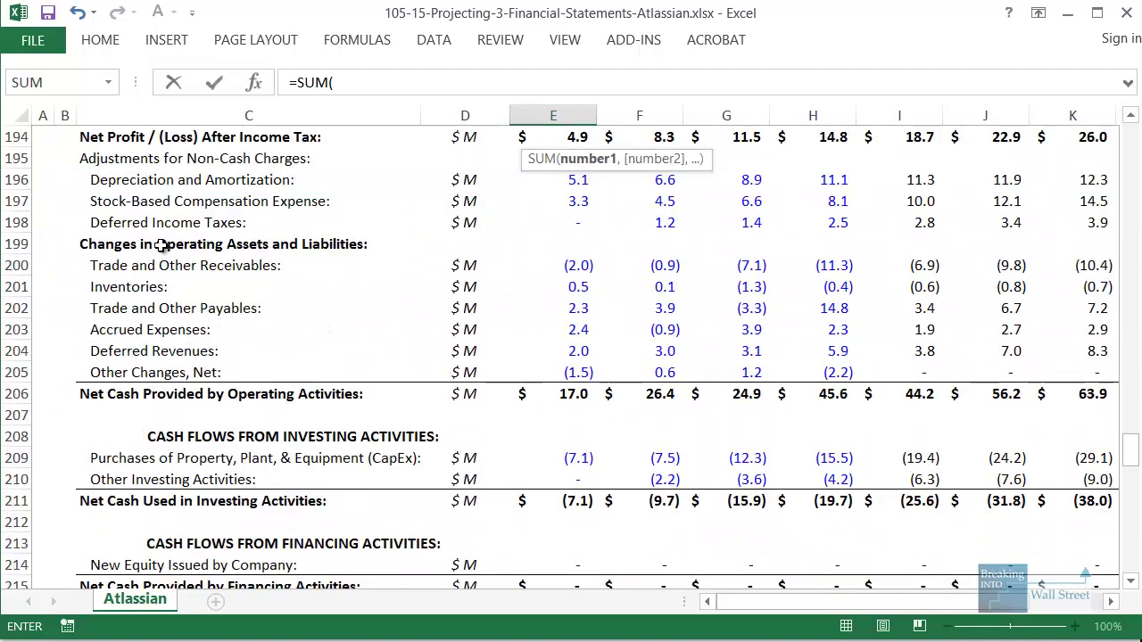
left_click_drag(578, 265, 576, 369)
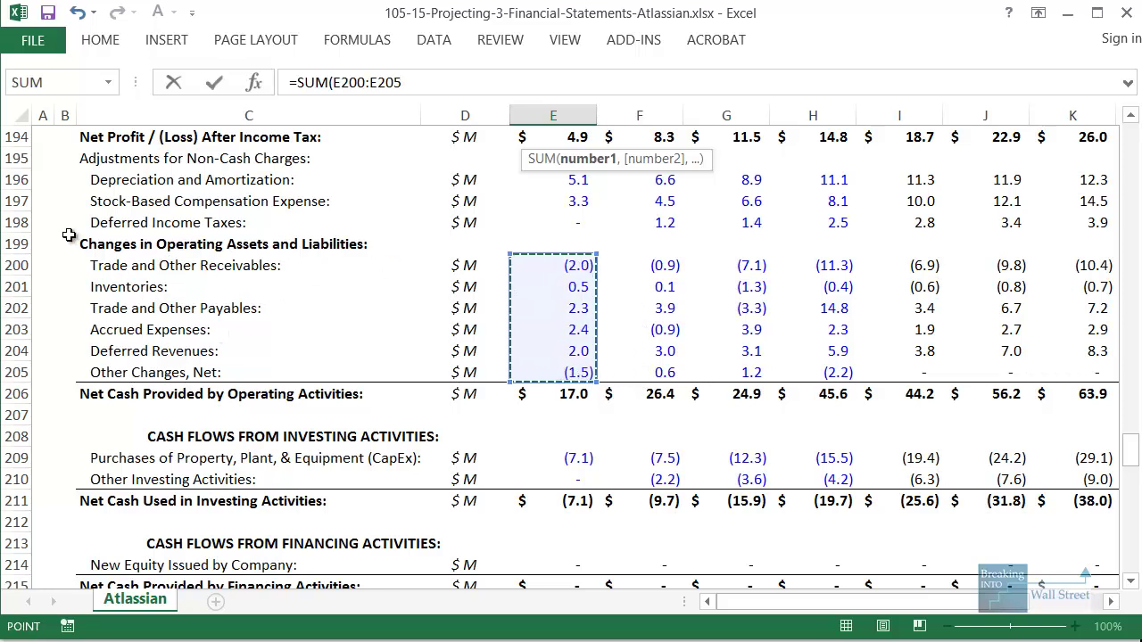
left_click_drag(69, 234, 650, 409)
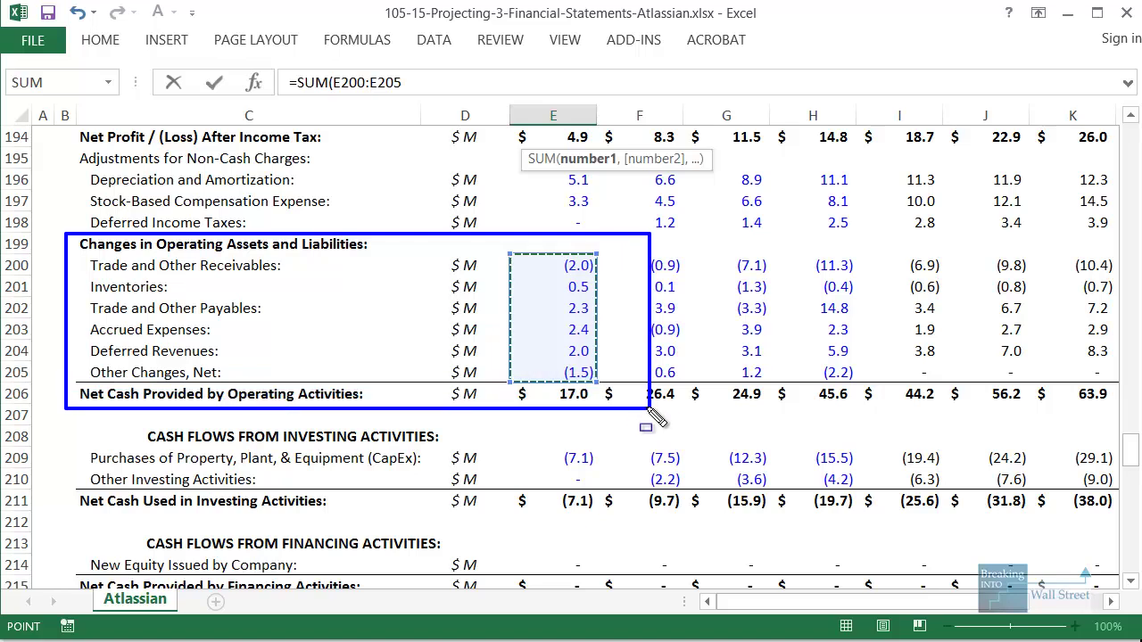
key("Escape")
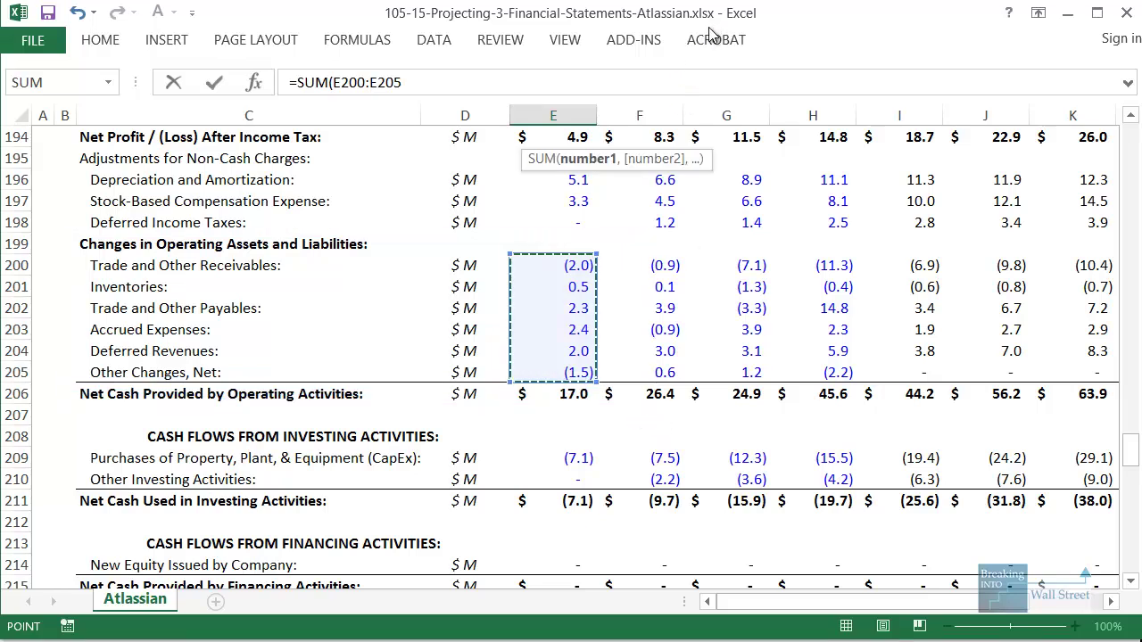
left_click(721, 81)
key("Escape")
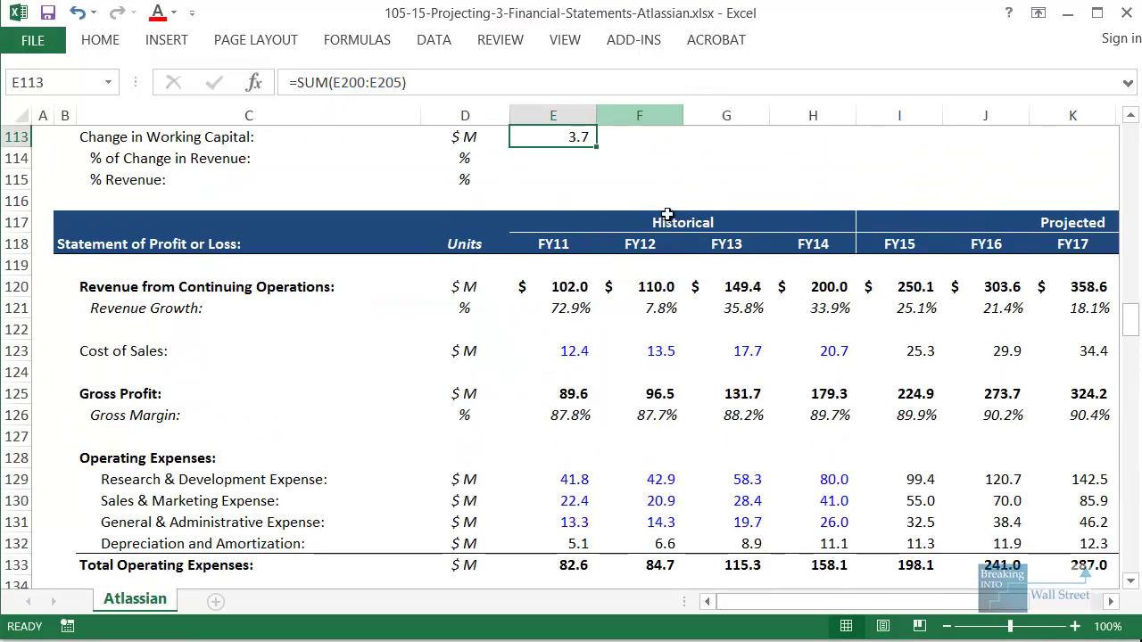
Paste the formula as formulas-only across E113:M113 and check the filled row
key("ctrl+c")
key("shift+Right")
key("shift+Right")
key("shift+Right")
key("shift+Right")
key("shift+Right")
key("shift+Right")
key("shift+Right")
key("shift+Right")
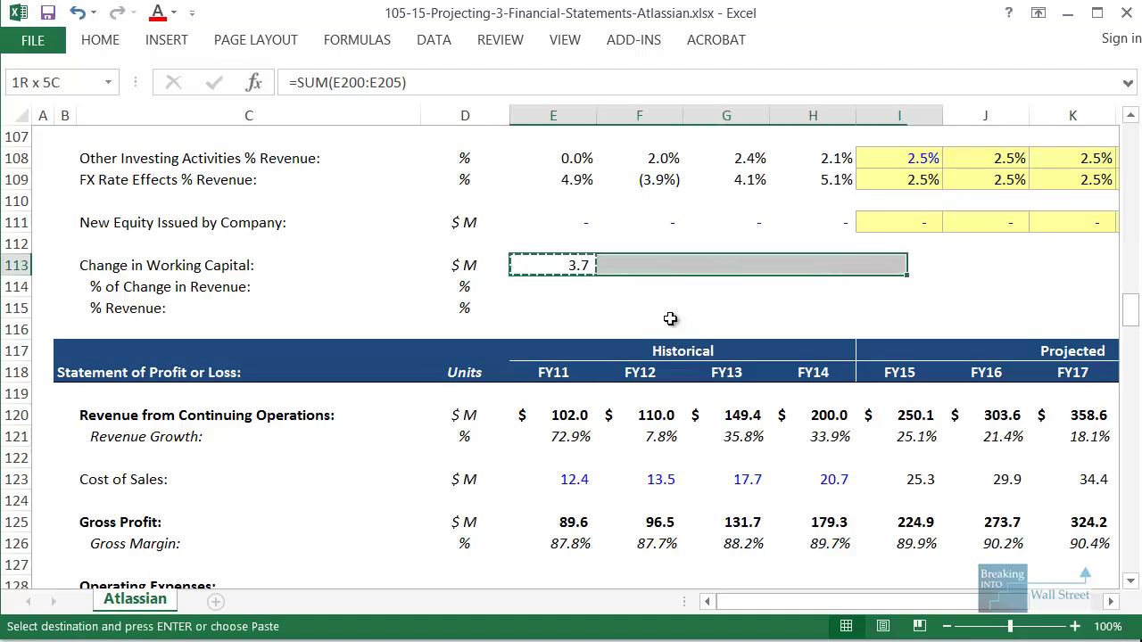
key("alt+e")
key("s")
key("f")
key("Return")
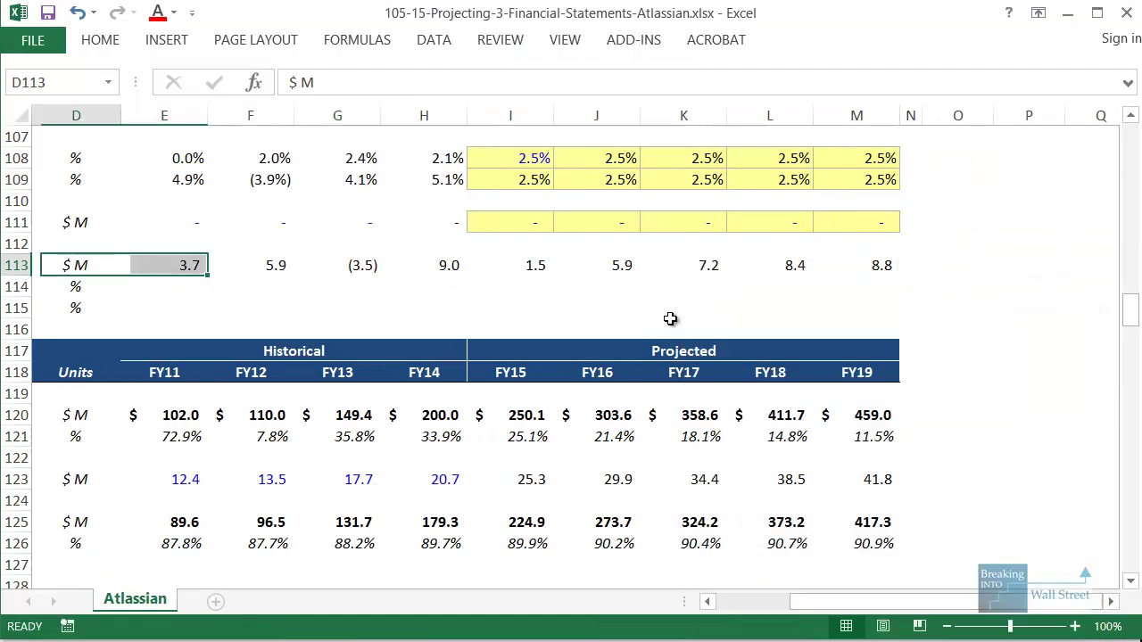
key("Home")
key("ctrl+Right")
key("ctrl+Left")
key("ctrl+Left")
key("Left")
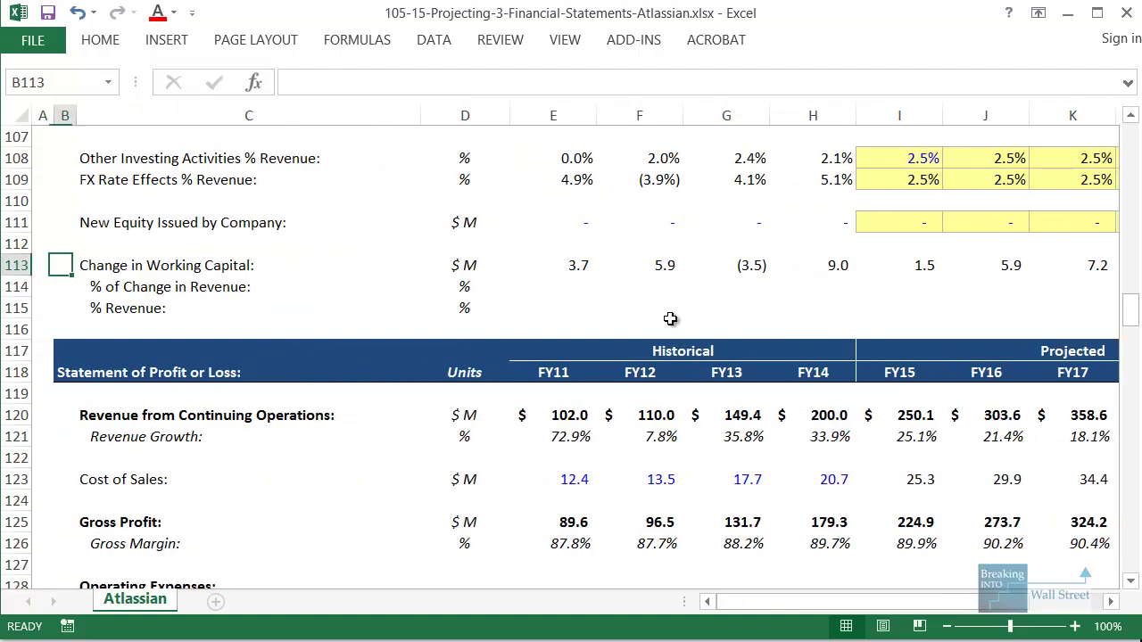
key("ctrl+Right")
key("ctrl+Right")
key("Down")
scroll(670, 319, "up", 2)
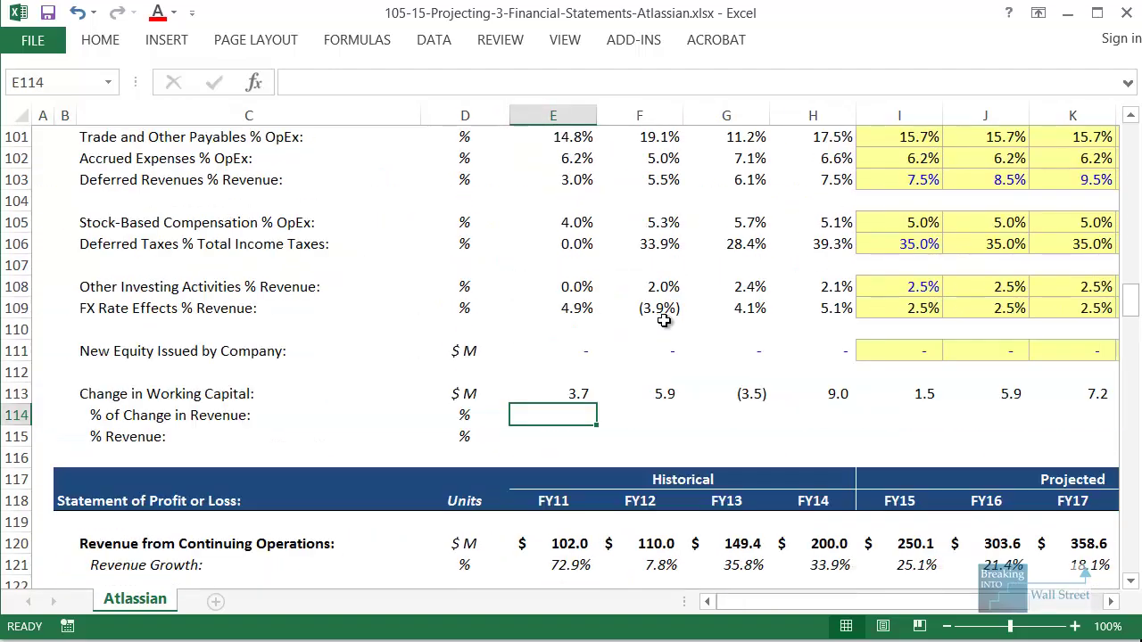
Build the FY12 % of Change in Revenue formula: working-capital change over the revenue change
key("Right")
type("=+")
key("Up")
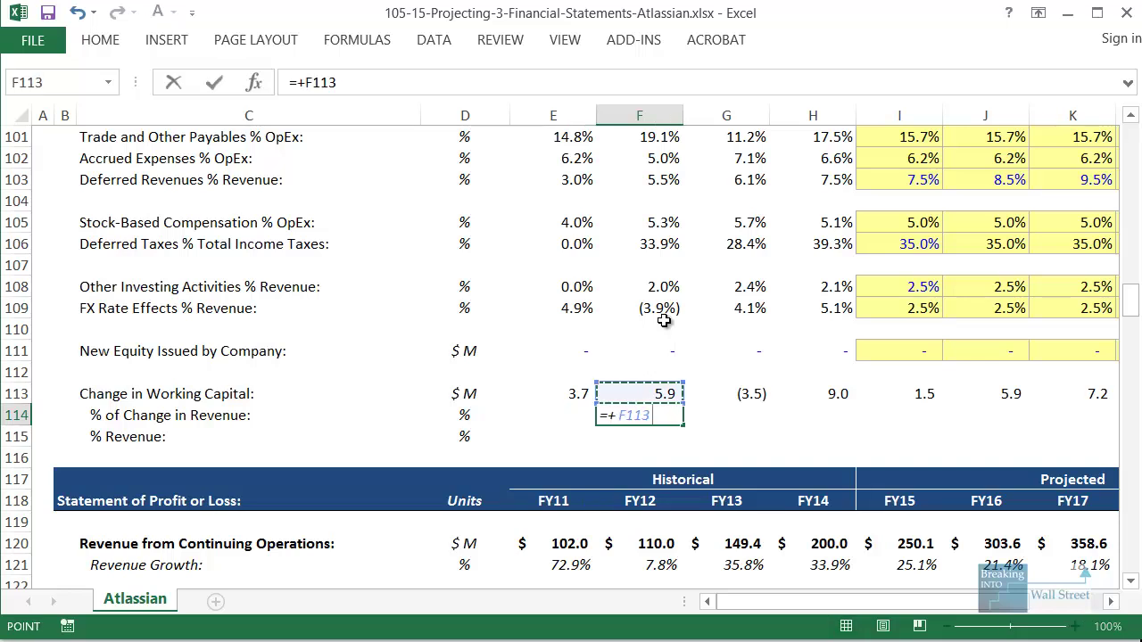
type("/(")
key("Down")
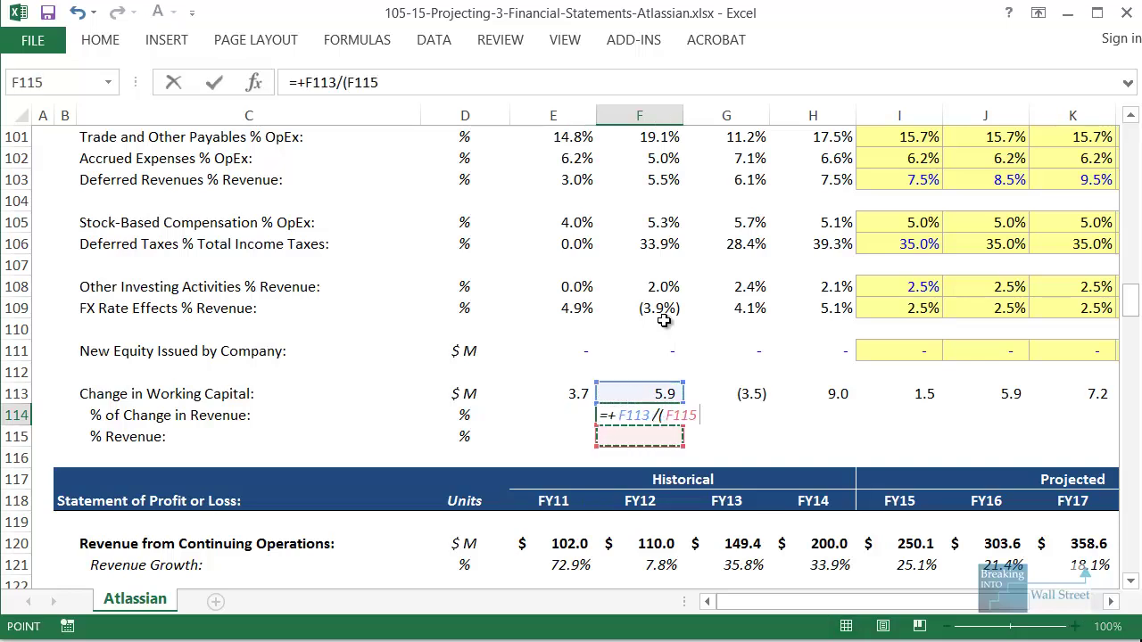
key("Down")
key("Down")
key("Down")
key("Down")
key("Down")
type("-")
key("Left")
key("Down")
key("Down")
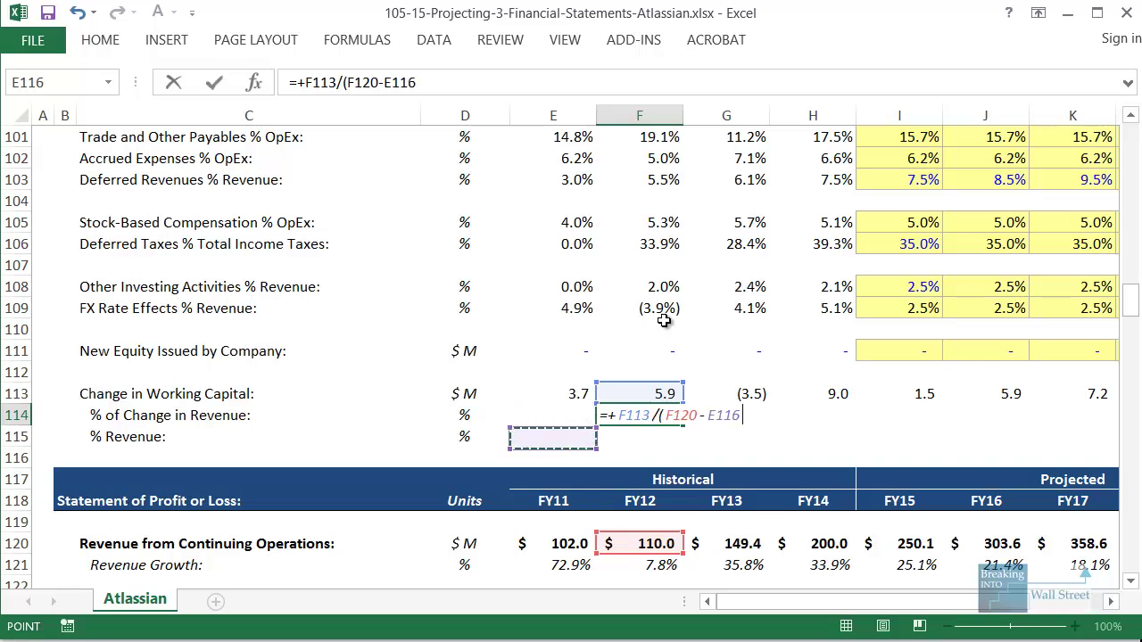
key("Down")
key("Down")
key("Down")
key("Down")
key("ctrl+Return")
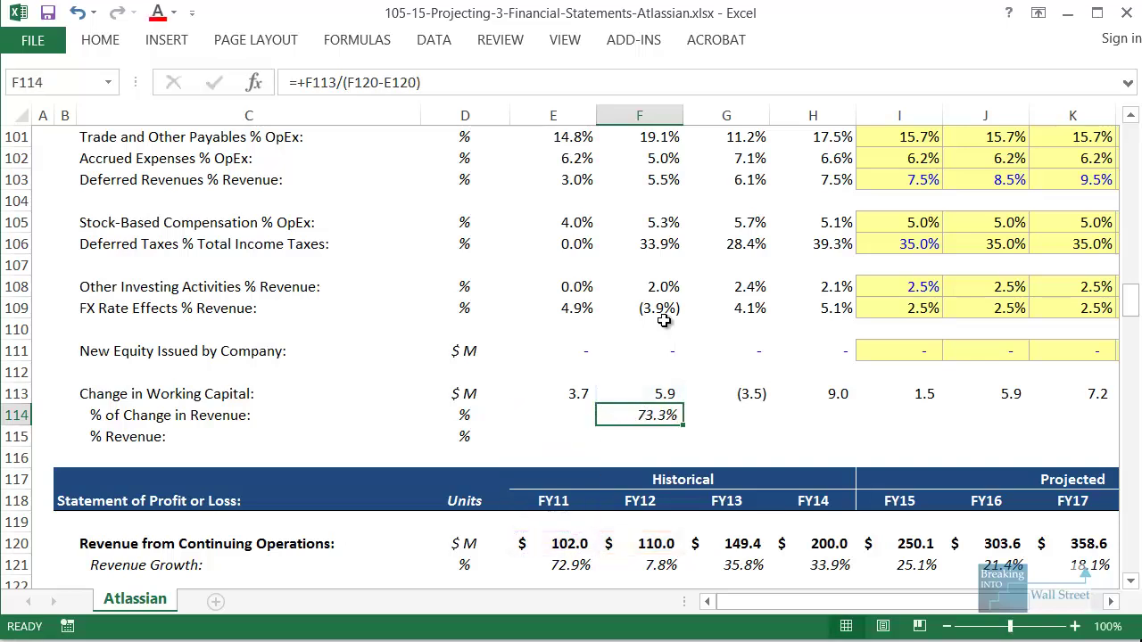
Copy the percentage formula back to FY11 and fix its missing prior-year revenue reference
key("ctrl+c")
key("F2")
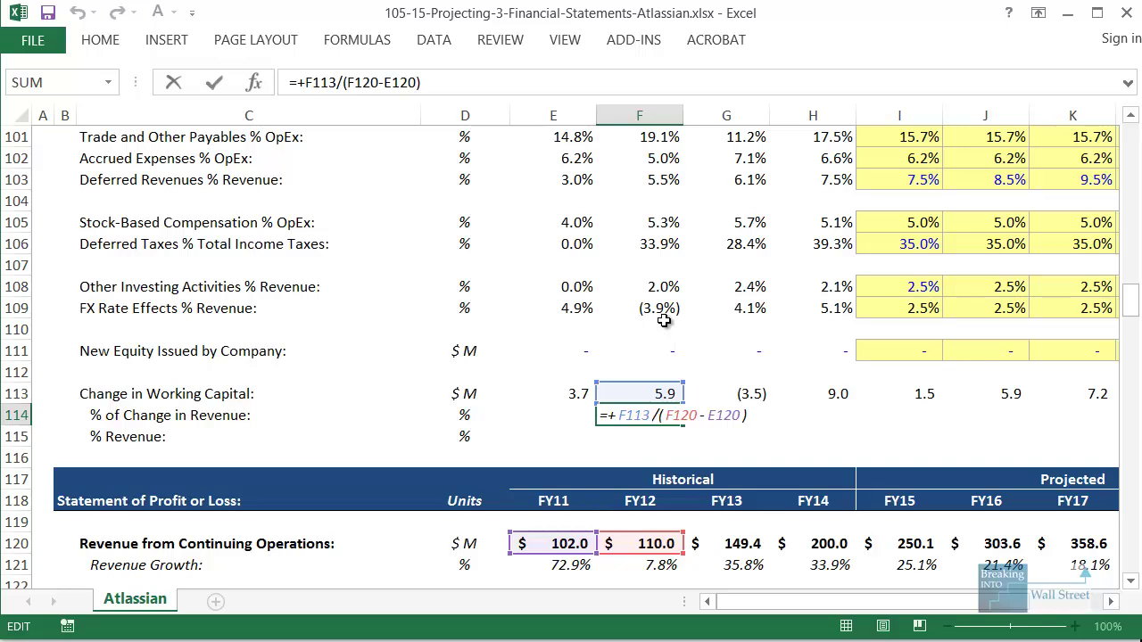
scroll(663, 320, "down", 1)
key("Escape")
key("ctrl+c")
key("Left")
key("ctrl+v")
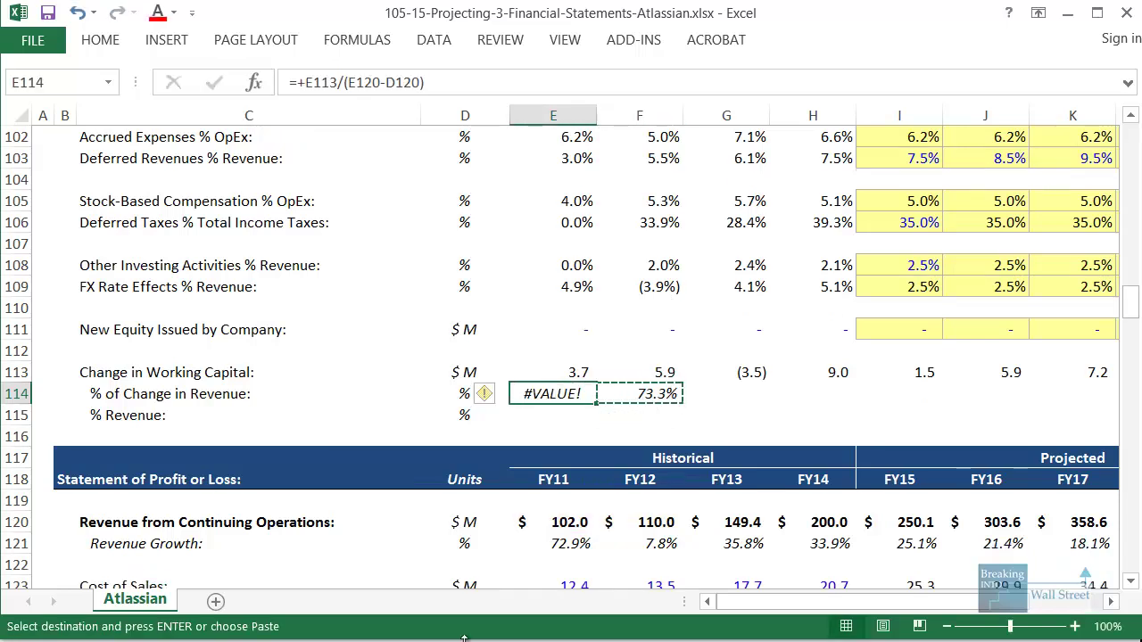
key("F2")
key("BackSpace")
key("BackSpace")
key("BackSpace")
key("BackSpace")
type("59")
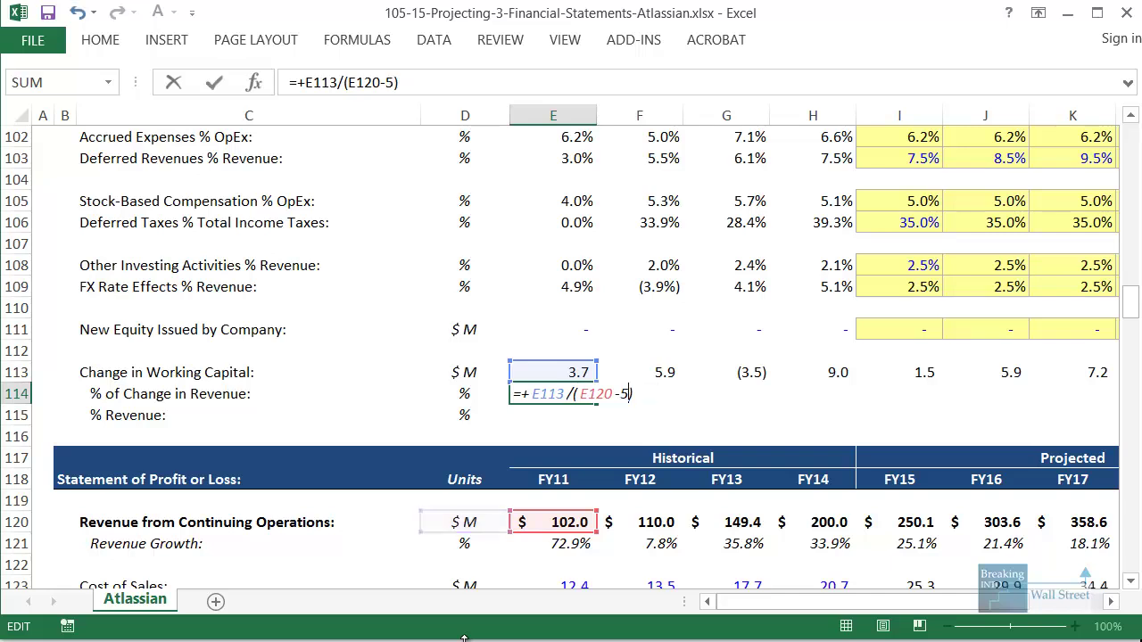
key("ctrl+Return")
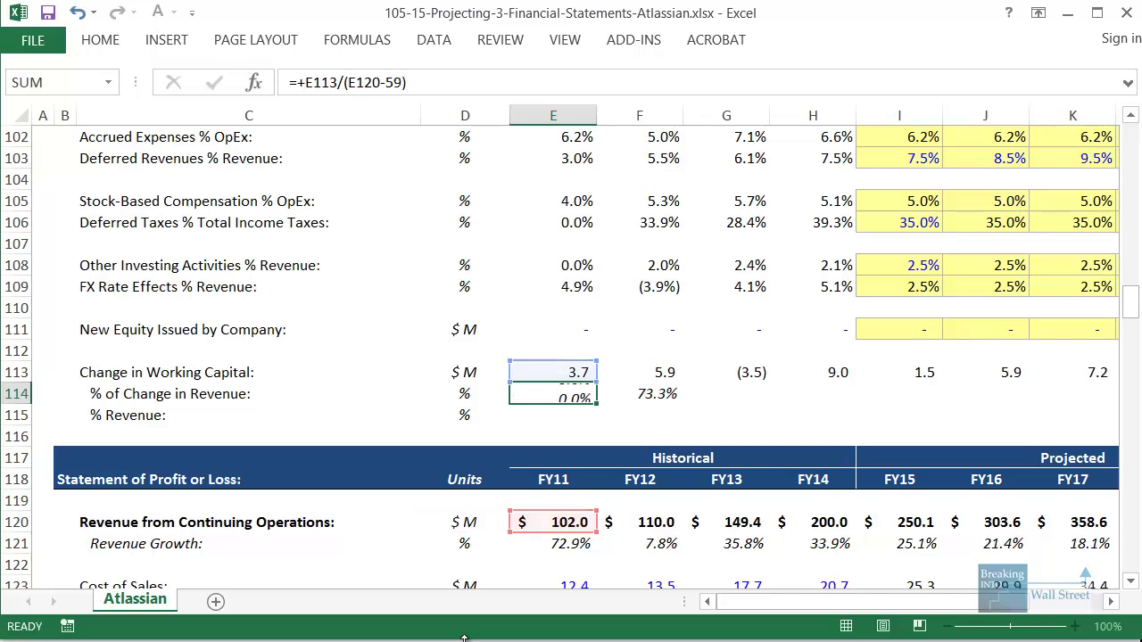
key("F2")
key("Tab")
Fill the % of Change in Revenue formula across FY13 through FY19
key("shift+Right")
key("shift+Right")
key("ctrl+r")
key("Right")
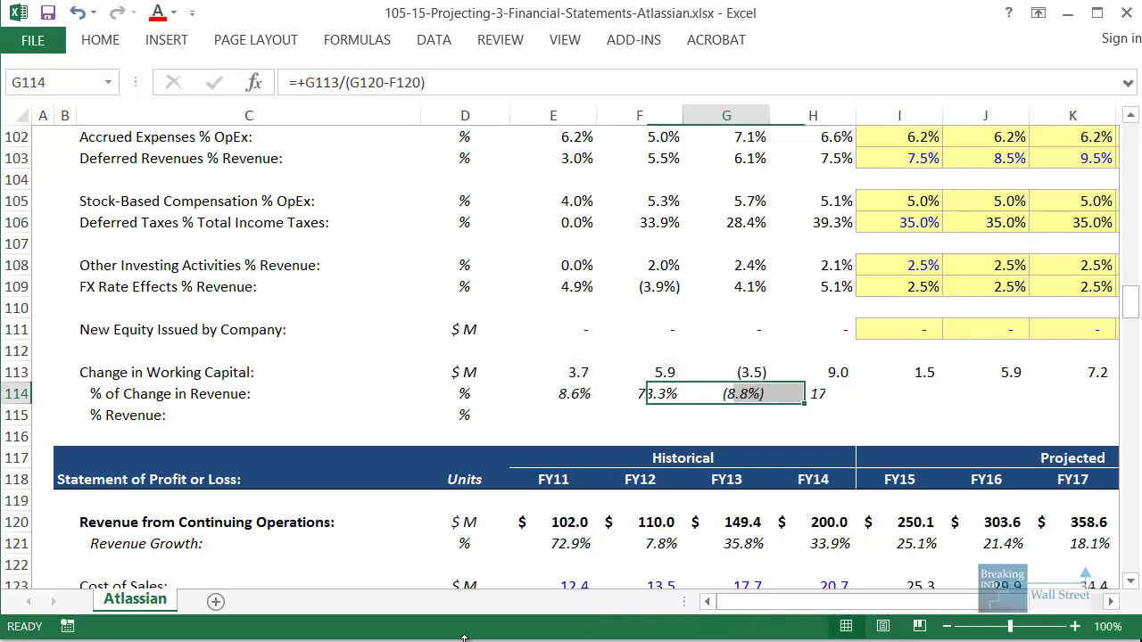
key("Right")
key("F2")
key("Escape")
key("Left")
key("Left")
key("Left")
key("Right")
key("Right")
key("Right")
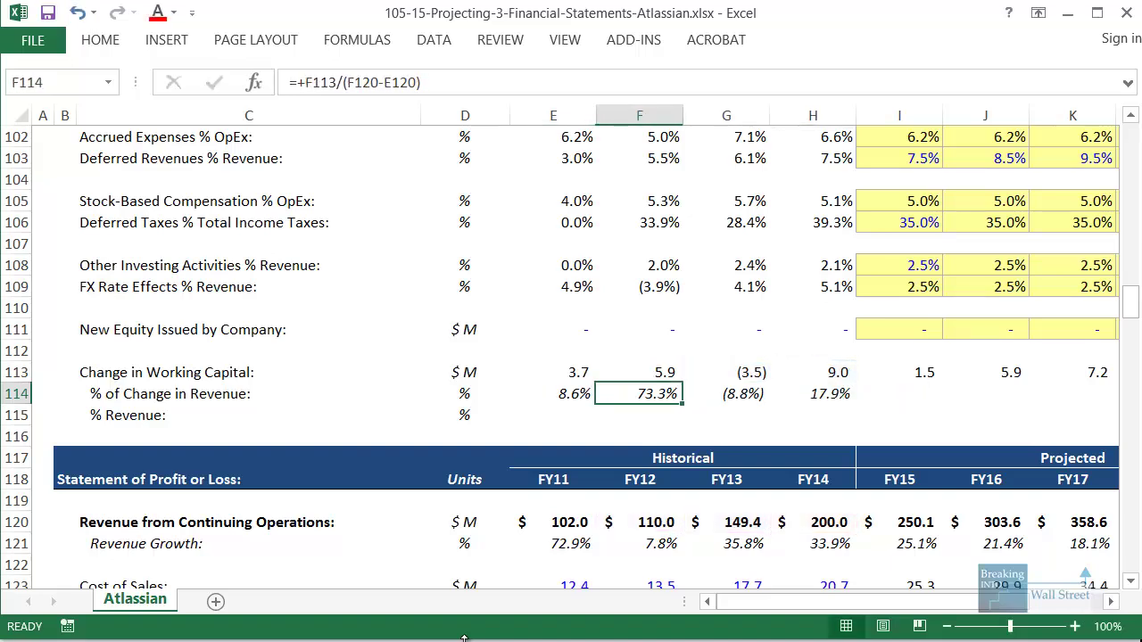
key("shift+Right")
key("shift+Right")
key("shift+Right")
key("shift+Right")
key("shift+Right")
key("ctrl+r")
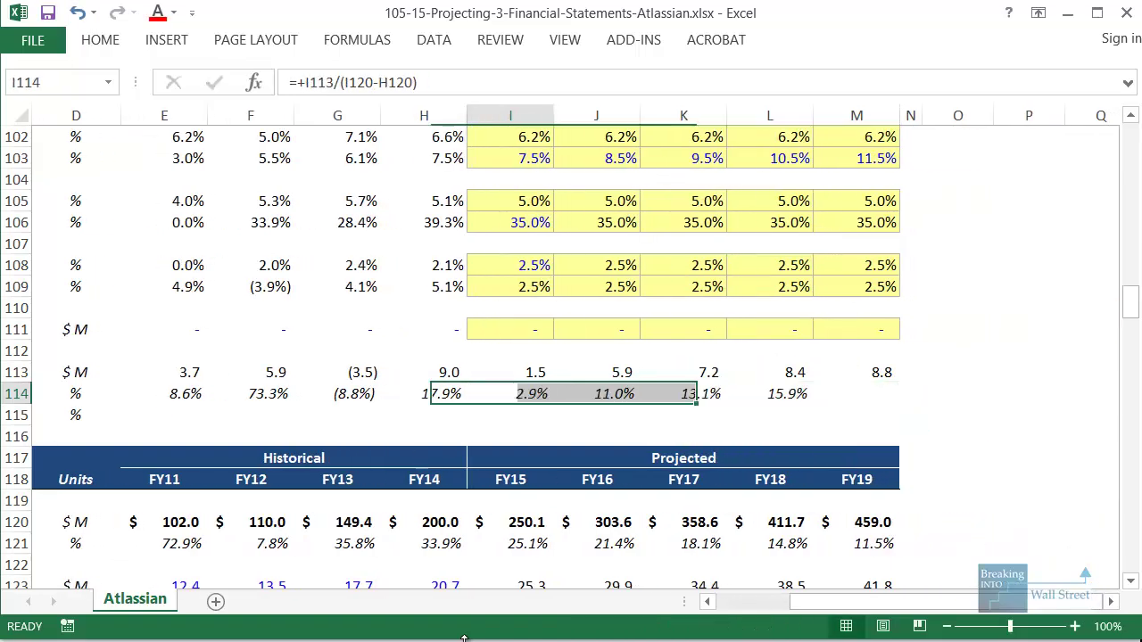
Spot-check the FY19 and FY17 percentage formulas, then move down to the % Revenue row
key("Right")
key("Right")
key("Right")
key("Right")
key("Right")
key("F2")
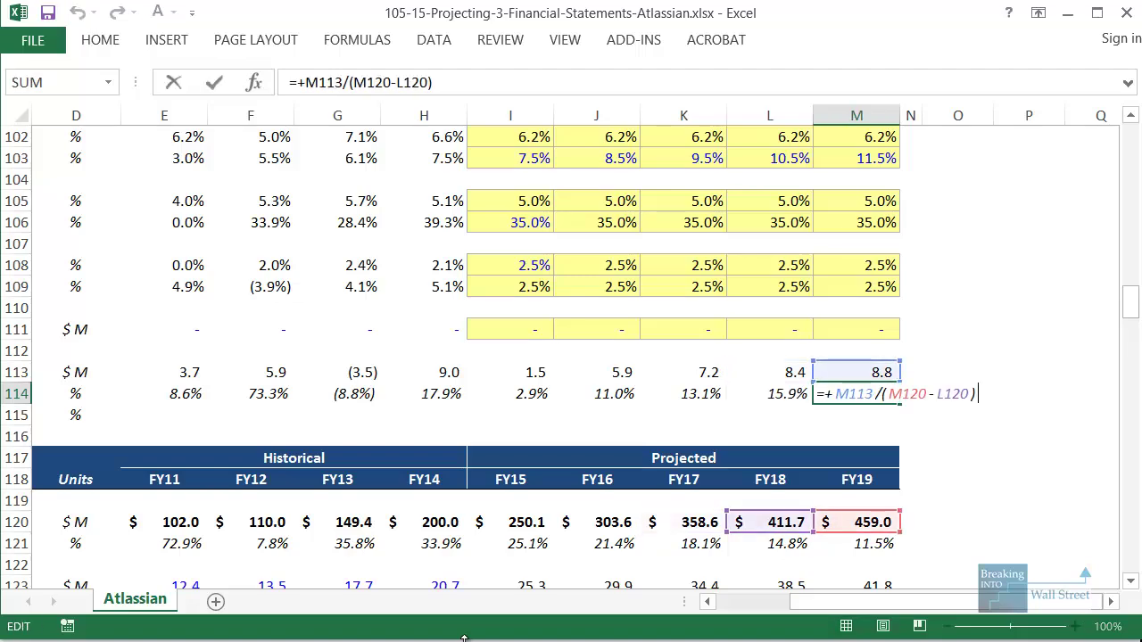
key("Escape")
key("Left")
key("Left")
key("F2")
key("Escape")
key("Left")
key("Left")
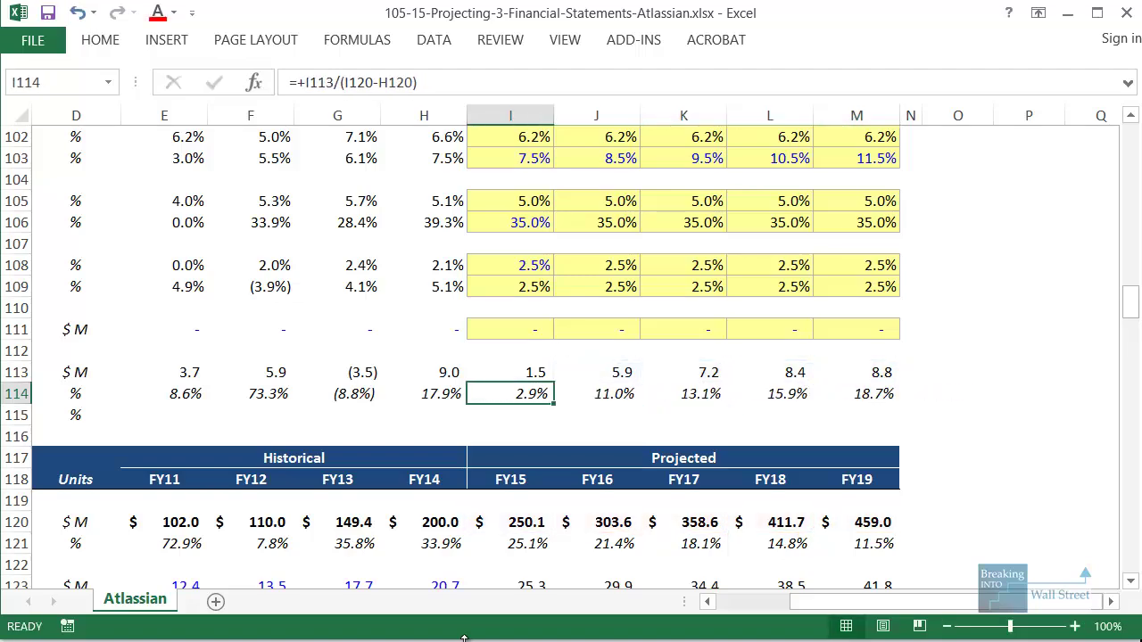
key("Left")
key("Home")
key("Right")
key("Right")
key("Right")
key("Right")
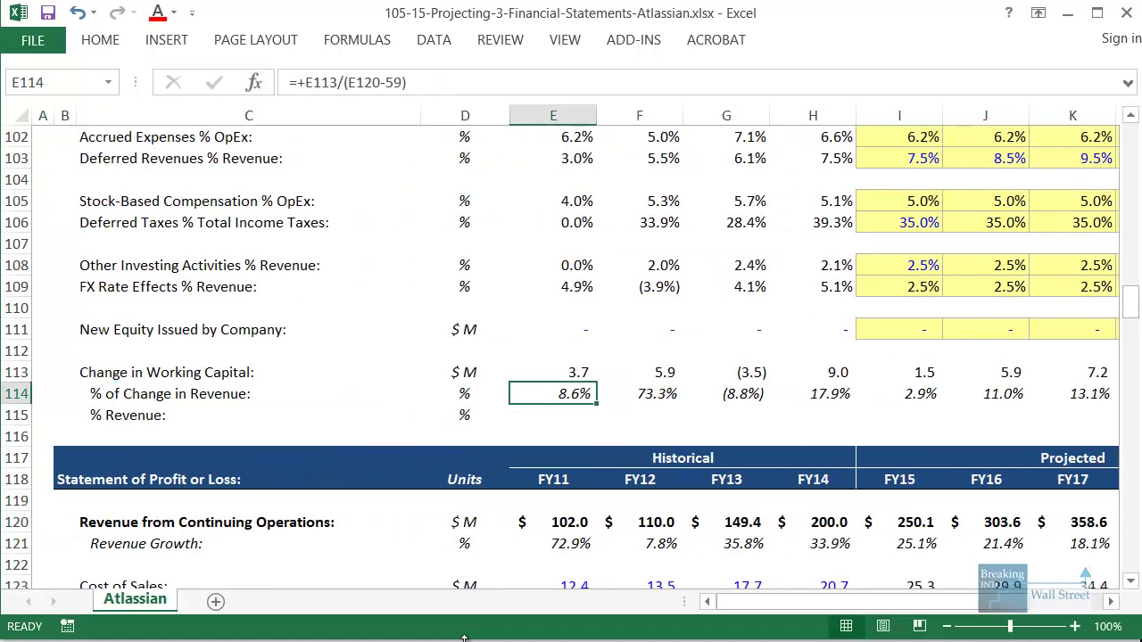
key("Down")
Enter =+E113/E120 in E115 and fill it right across FY12–FY19
type("=+")
key("Up")
key("Up")
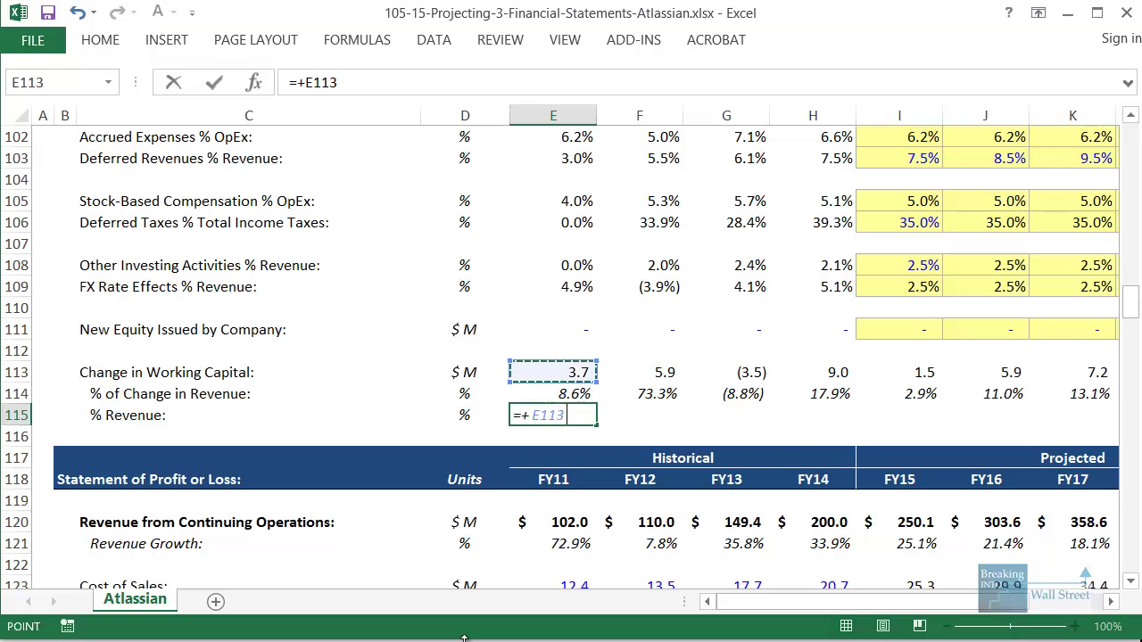
type("/")
key("Down")
key("Down")
key("Down")
key("Down")
key("Down")
key("ctrl+Return")
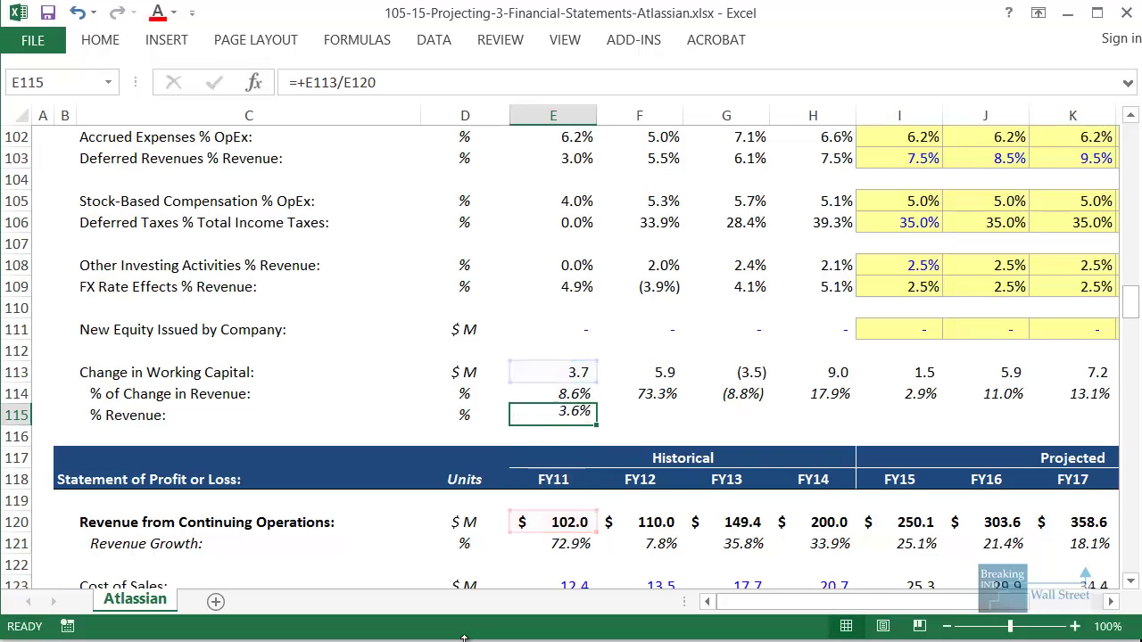
key("shift+Right")
key("shift+Right")
key("shift+Right")
key("shift+Right")
key("shift+Right")
key("shift+Right")
key("shift+Right")
key("shift+Right")
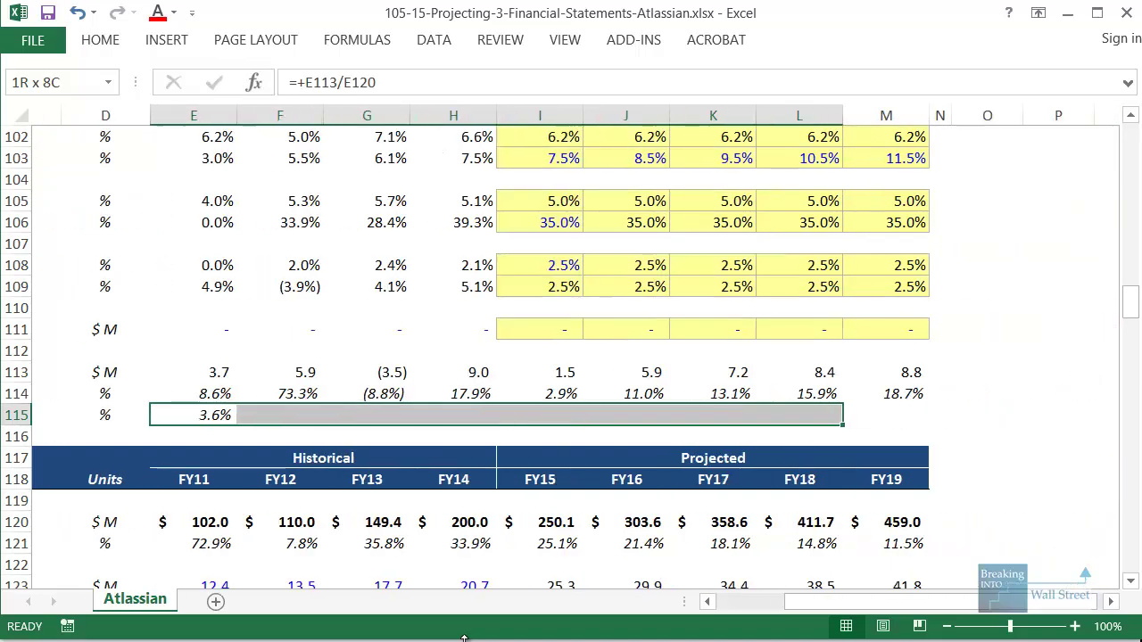
key("ctrl+r")
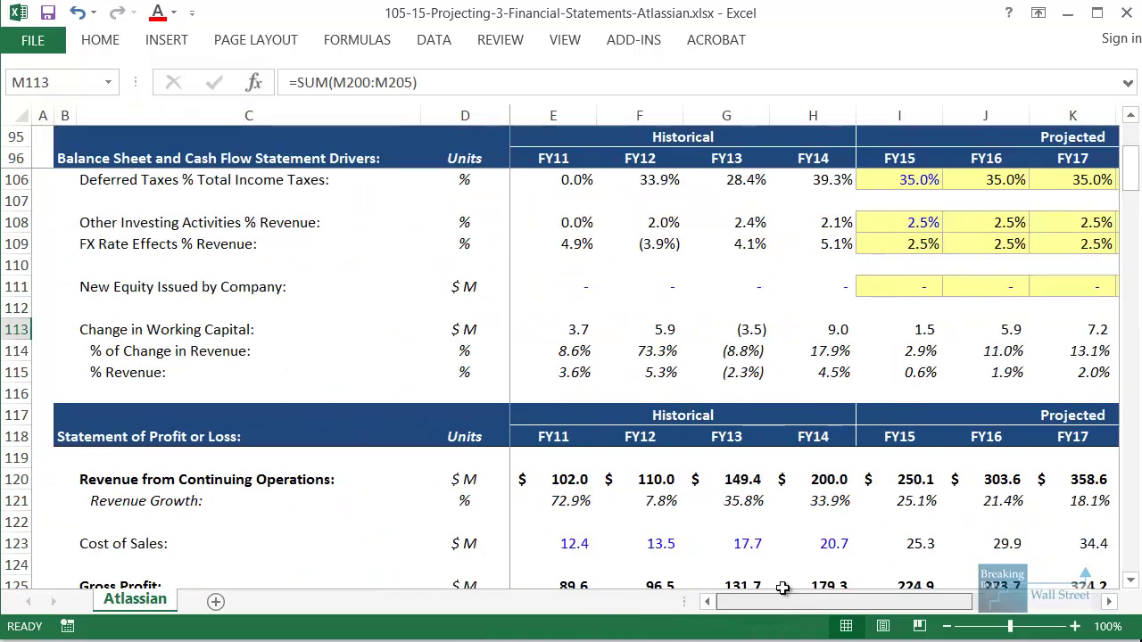
left_click(820, 351)
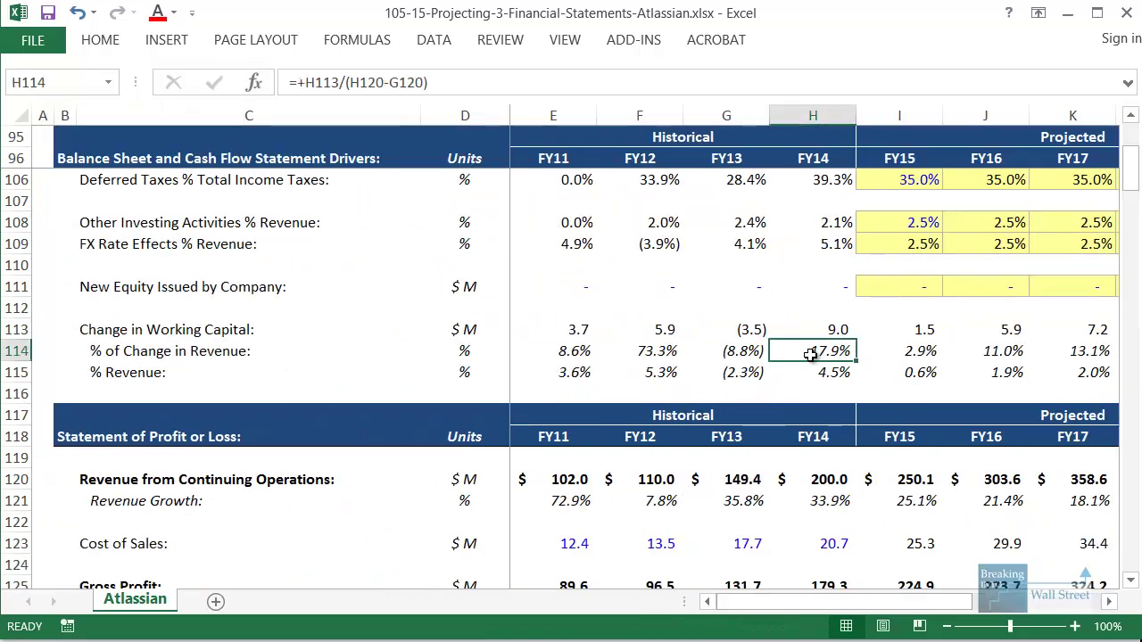
key("Down")
key("Down")
type("=AVE")
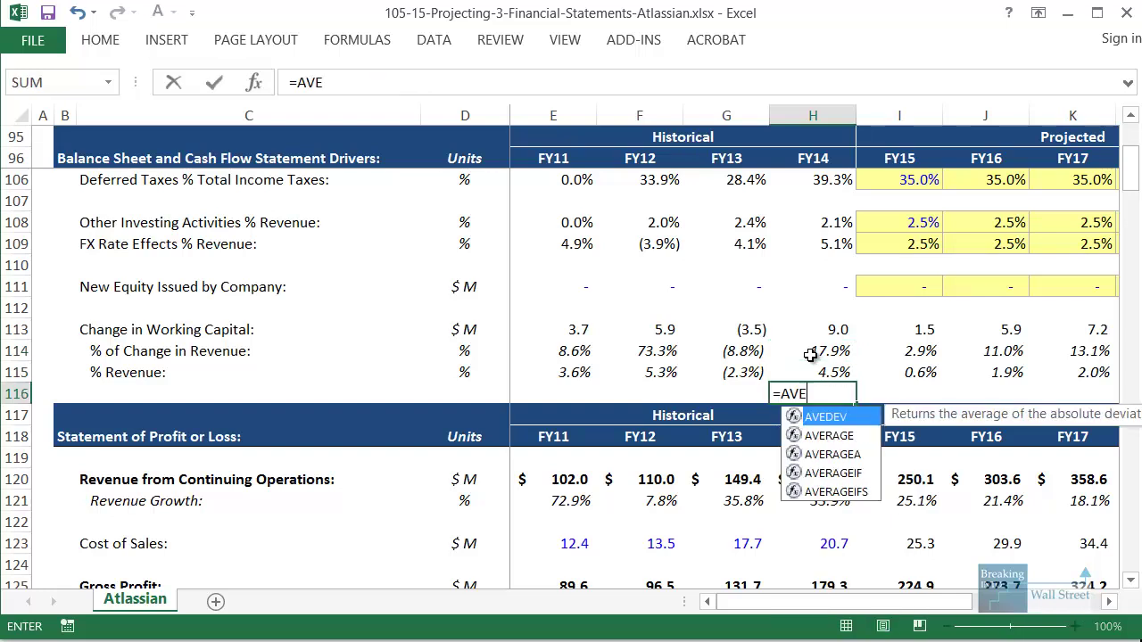
type("RAGE(")
key("Up")
key("Up")
key("shift+Left")
key("shift+Left")
key("shift+Left")
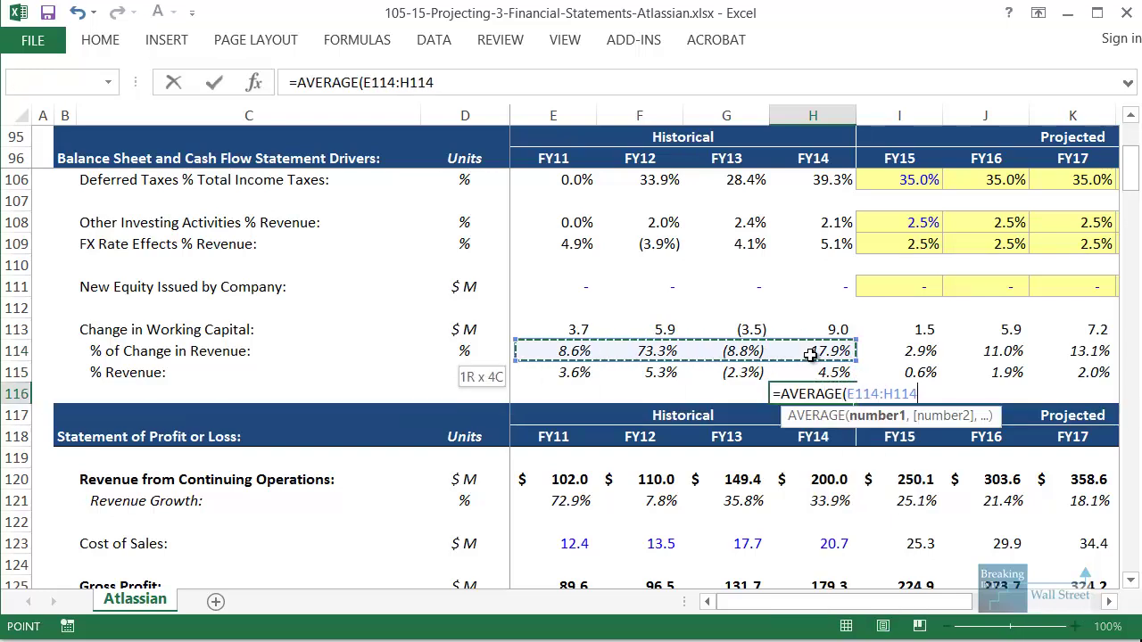
key("ctrl+Return")
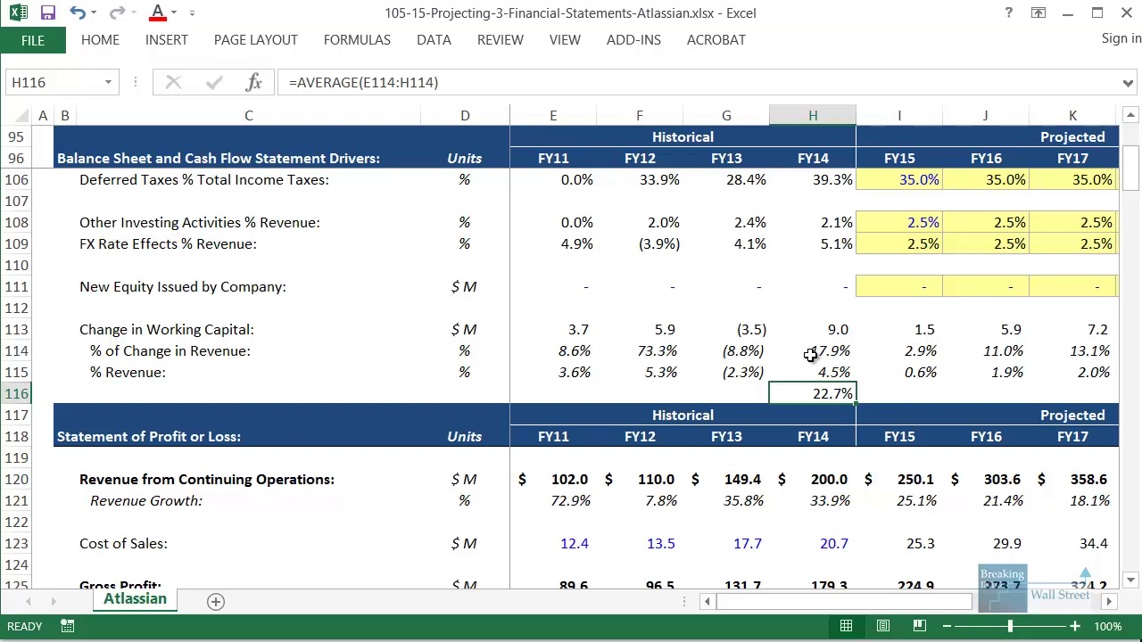
key("Delete")
type("=AVERAGE(")
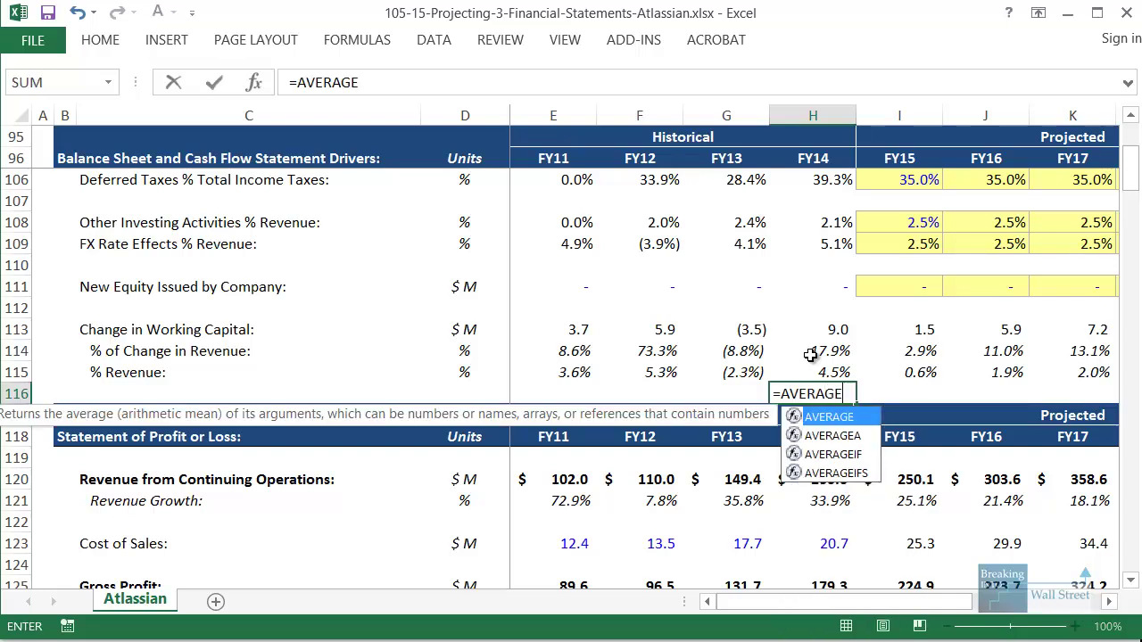
key("Up")
key("shift+Left")
key("shift+Left")
key("shift+Left")
key("ctrl+Return")
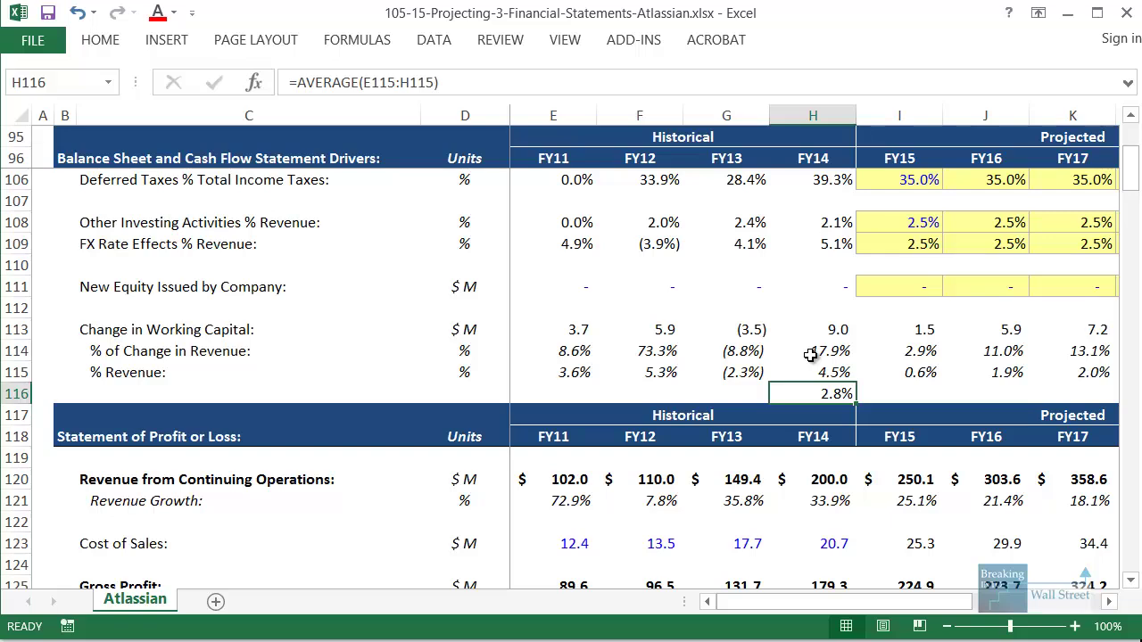
key("Delete")
key("Right")
key("Right")
key("Up")
key("Right")
key("Right")
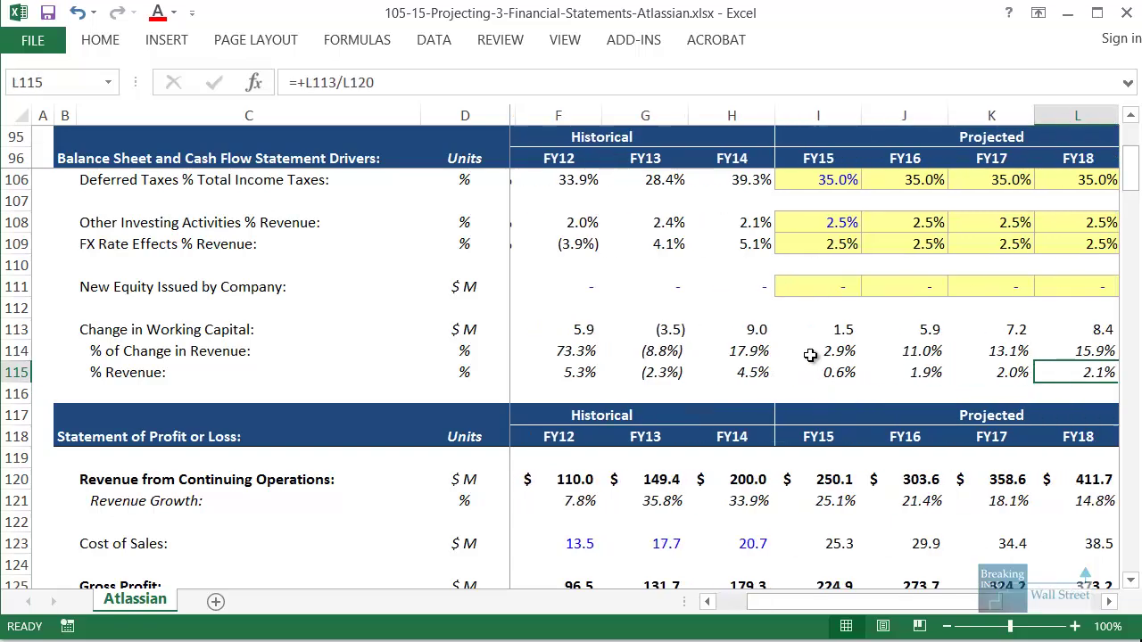
key("Right")
key("Right")
key("Left")
key("Left")
key("Left")
key("Left")
key("Left")
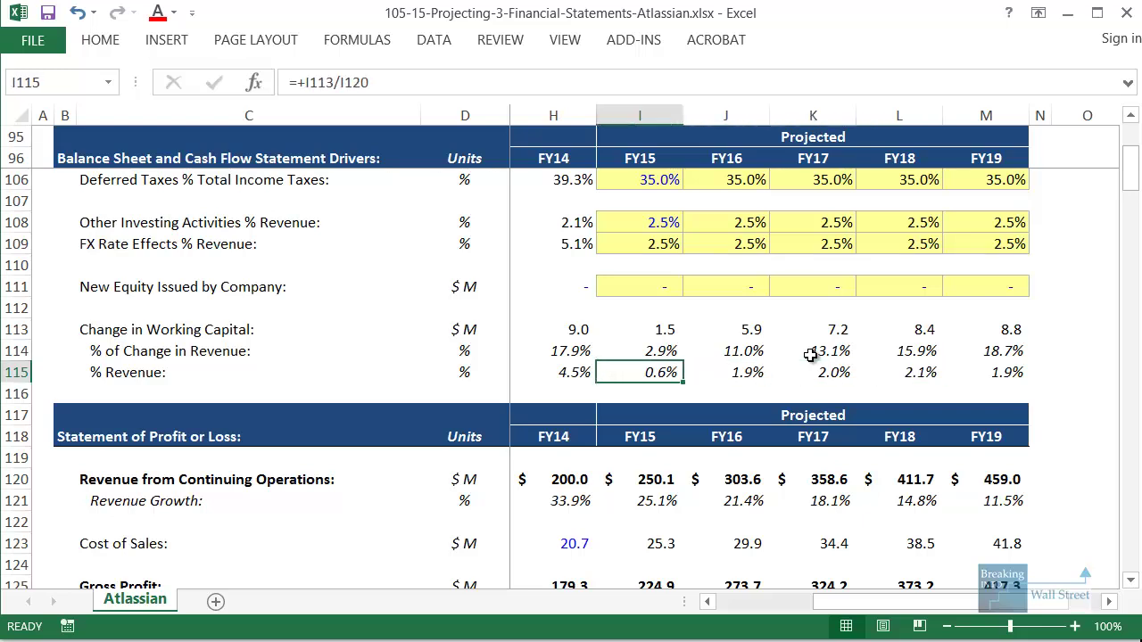
Compare row 114 percentages and check the FY11–FY14 historical average in the status bar
key("Up")
key("shift+space")
left_click(779, 473)
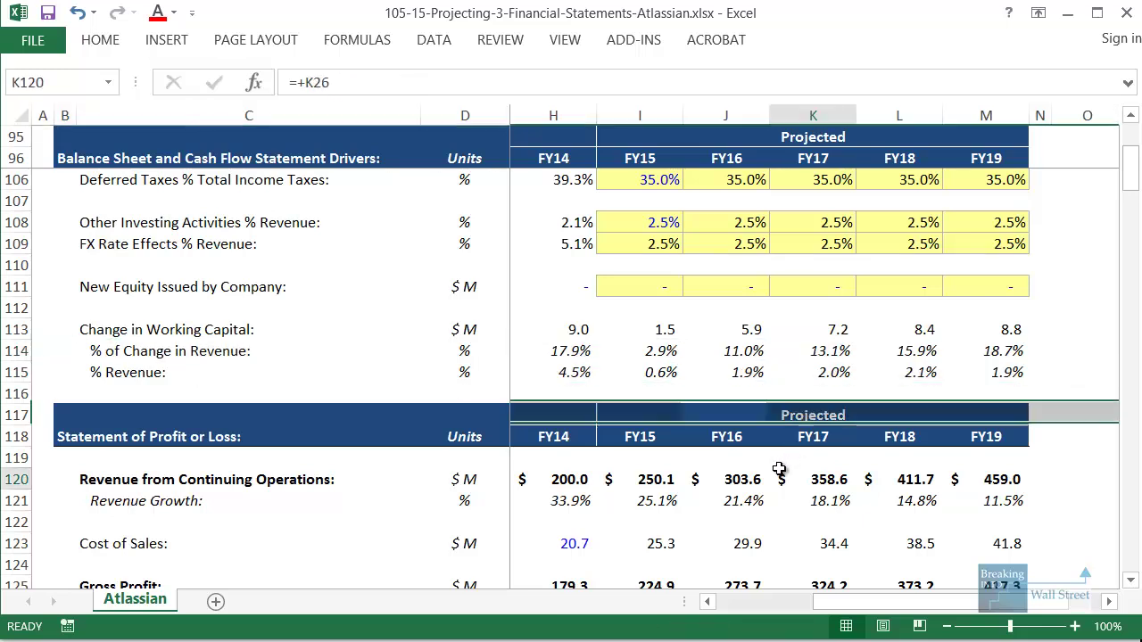
mouse_move(619, 331)
left_mouse_down()
mouse_move(737, 372)
mouse_move(1042, 372)
mouse_move(1038, 361)
mouse_move(1049, 397)
left_mouse_up()
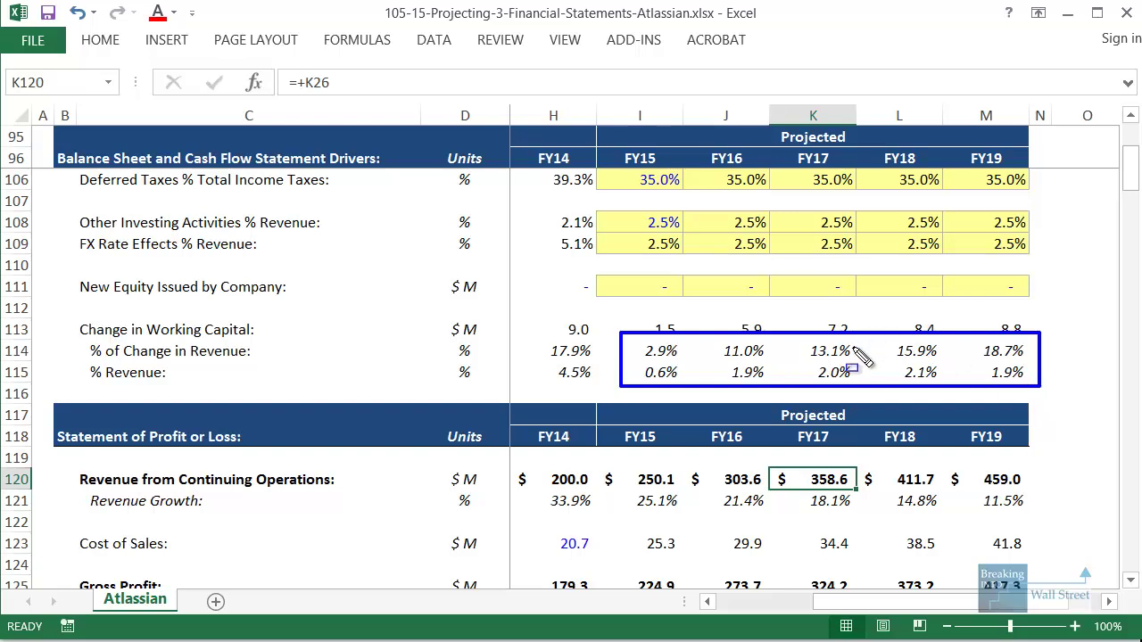
left_click(782, 603)
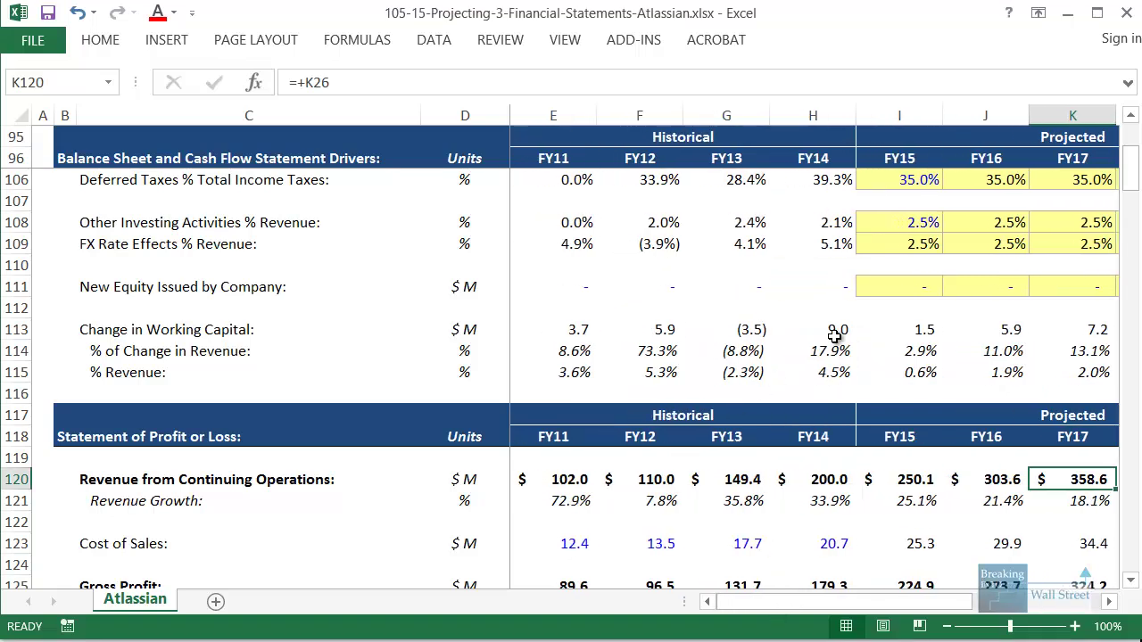
left_click_drag(830, 350, 538, 366)
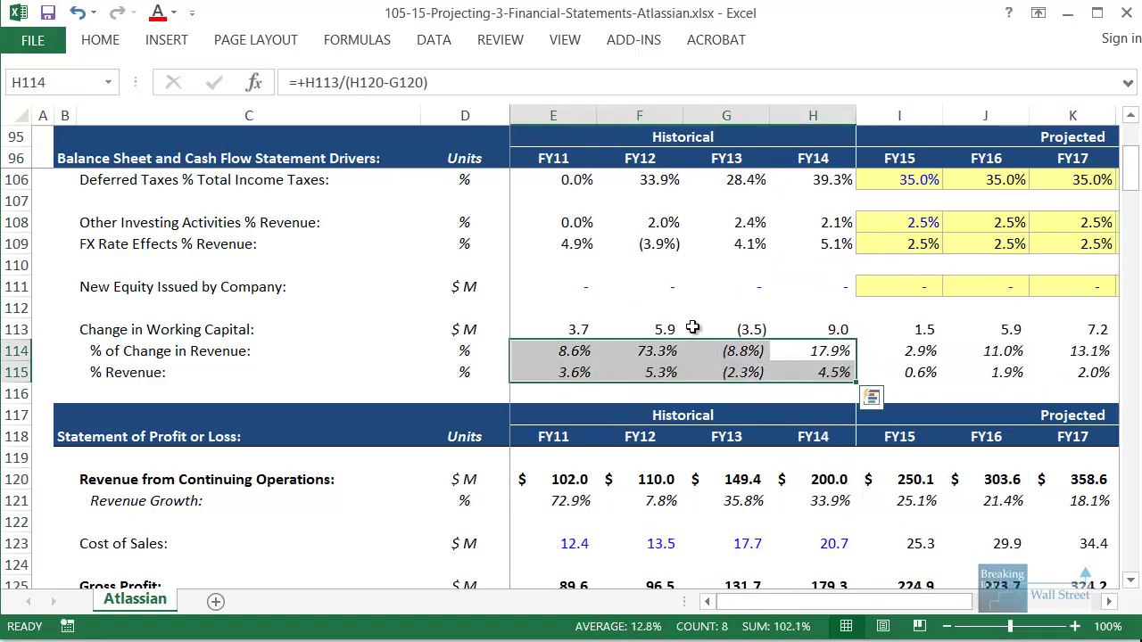
left_click_drag(803, 419, 797, 413)
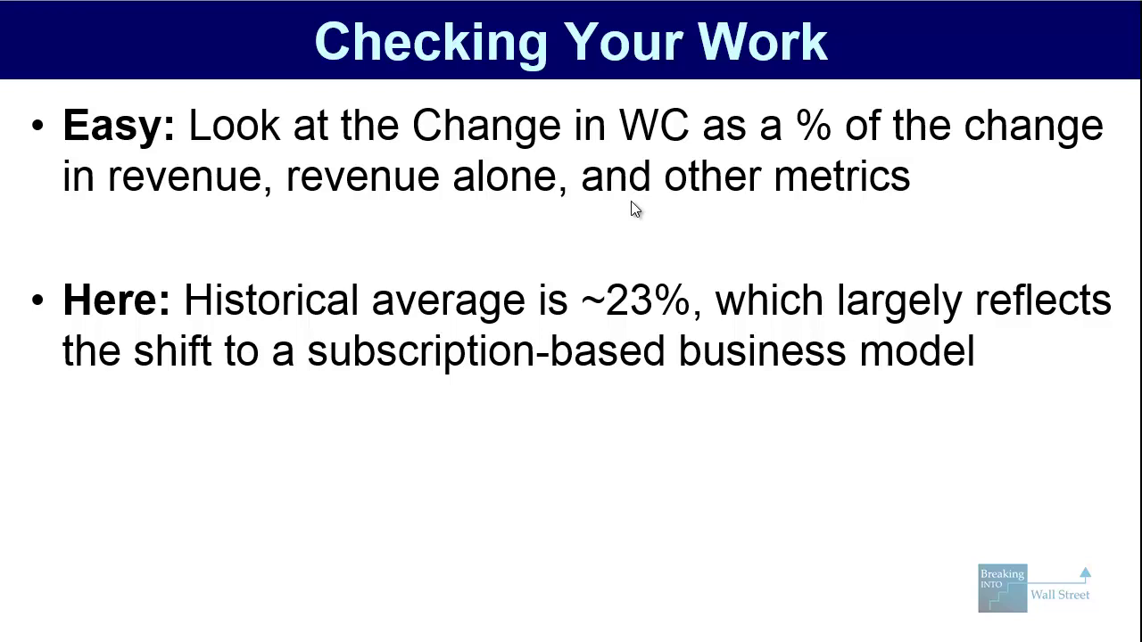
Reveal the 10-20% conclusion, then advance to What If We Got This Wrong? and its payables bullet
key("Right")
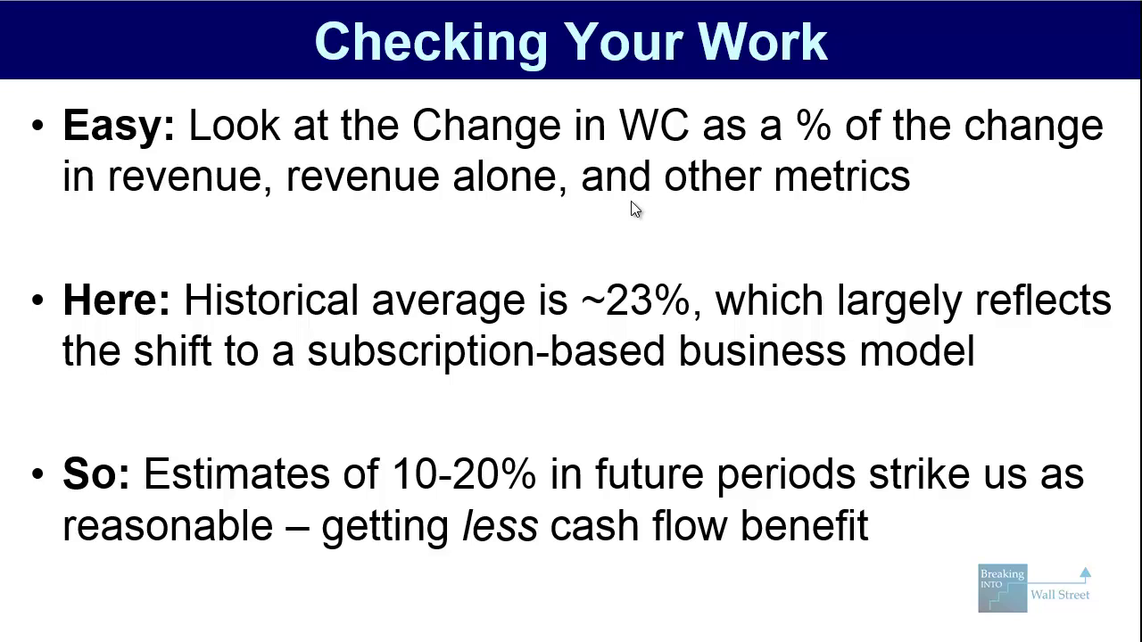
key("Right")
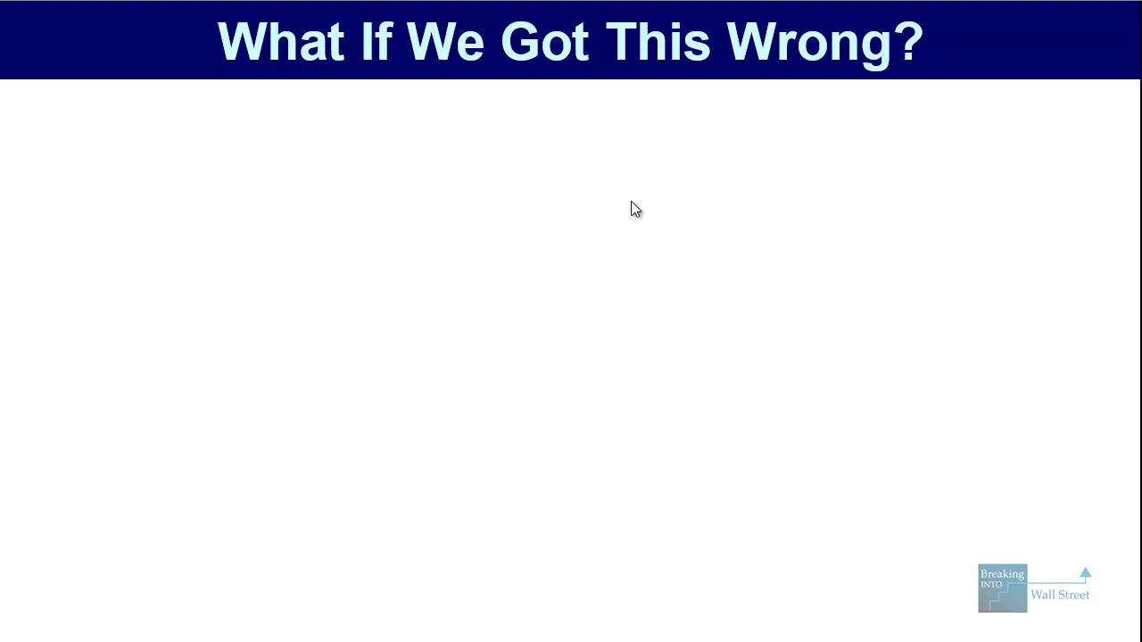
key("Right")
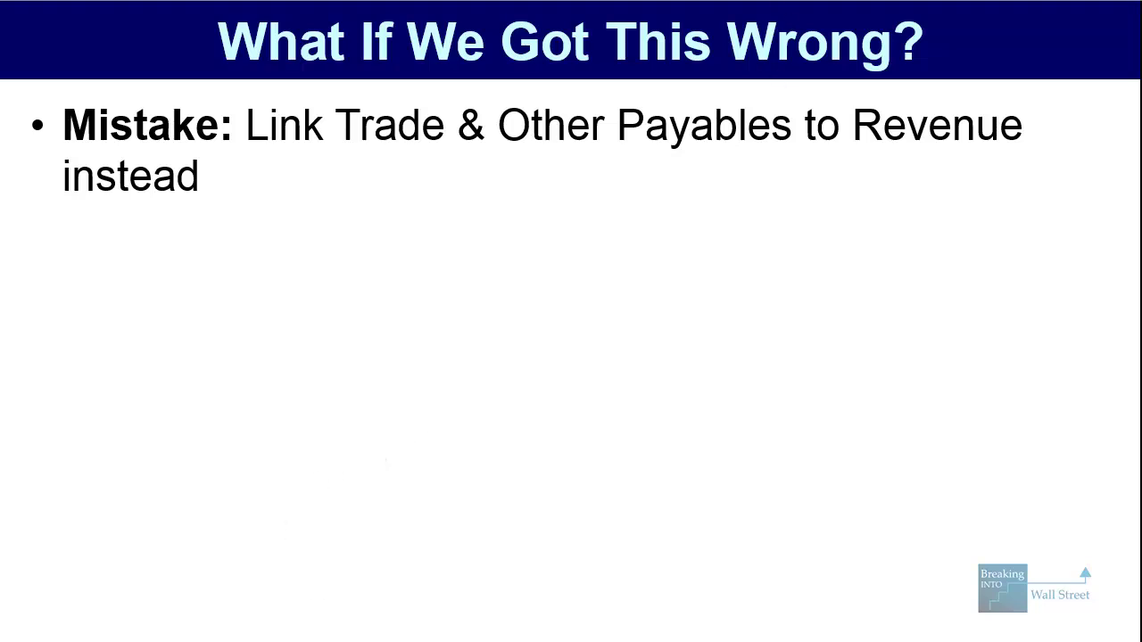
Back in the model, change the FY11 payables driver formula to divide by revenue (row 120)
key("alt+Tab")
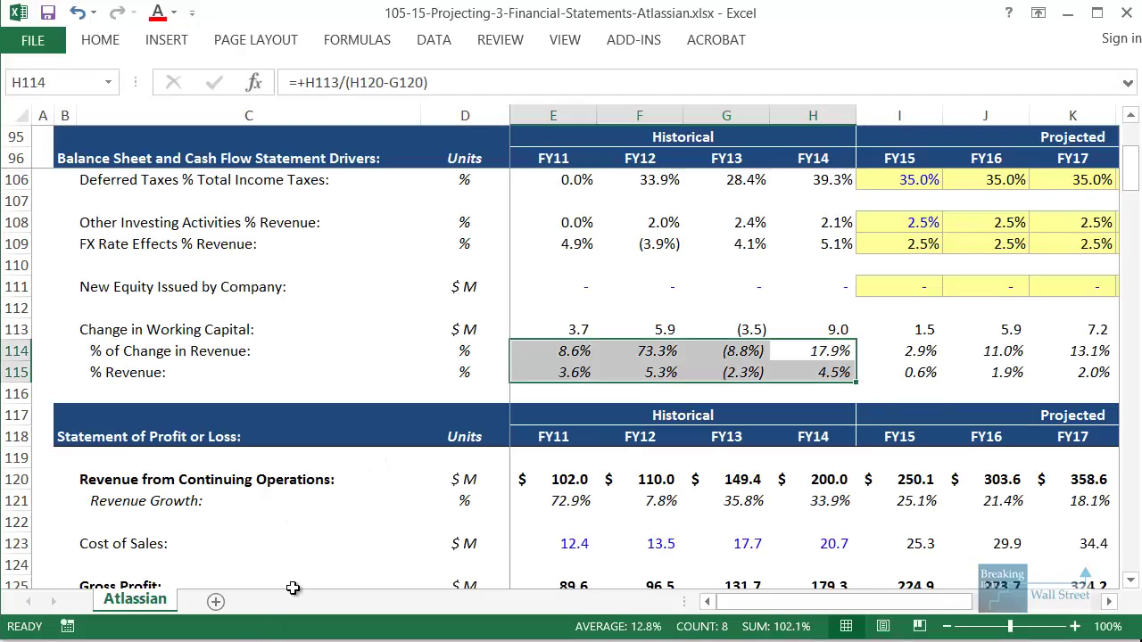
scroll(553, 286, "up", 3)
key("Up")
key("Up")
key("Up")
key("Left")
key("Left")
key("Left")
key("alt+w")
key("Escape")
key("Escape")
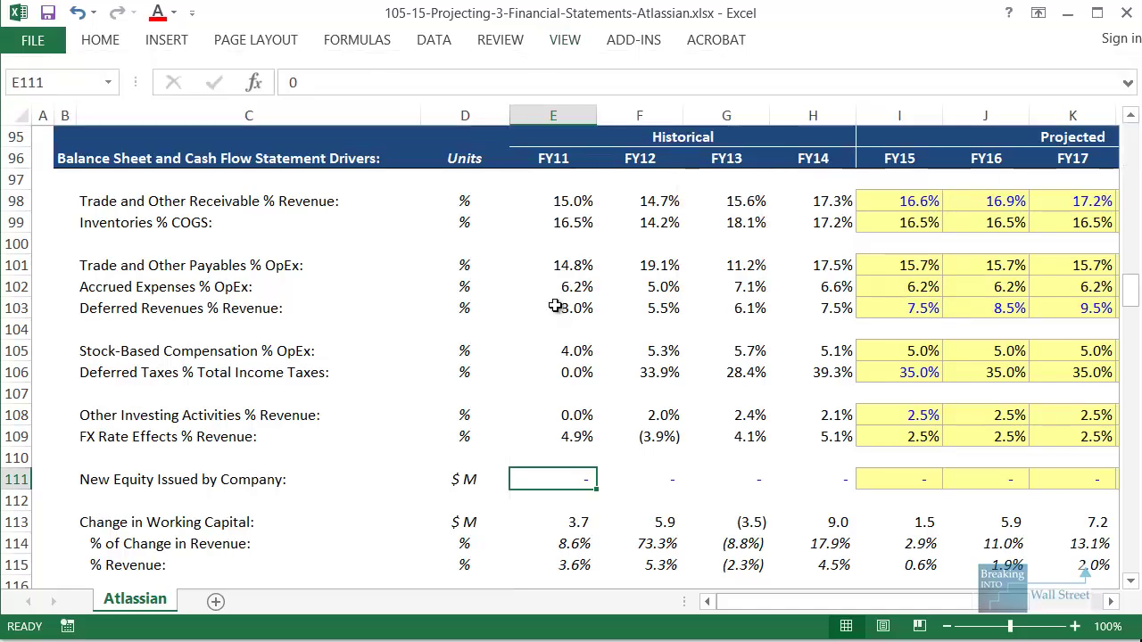
left_click(555, 310)
double_click(555, 265)
scroll(530, 344, "down", 4)
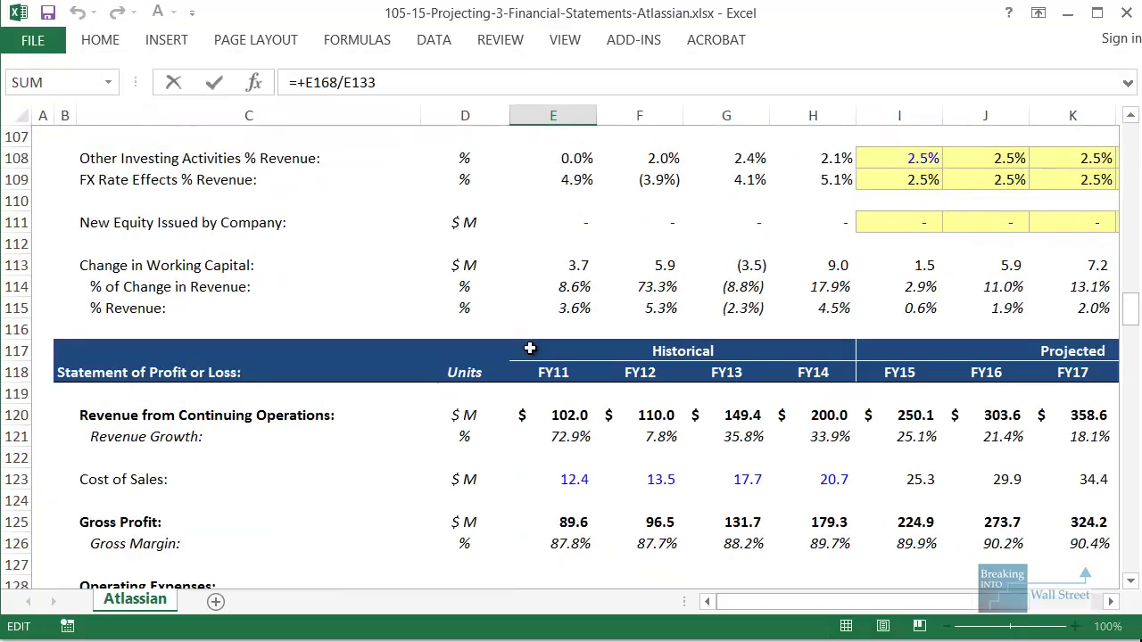
scroll(530, 348, "up", 3)
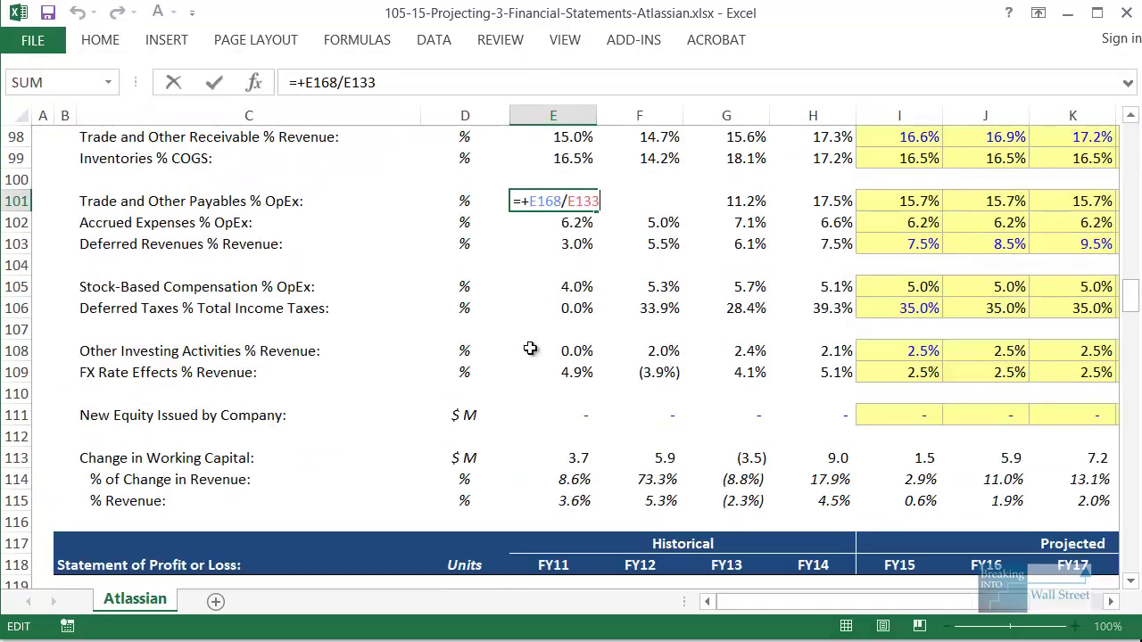
key("BackSpace")
key("BackSpace")
type("20")
key("ctrl+Return")
Rename the payables driver label so it ends in 'Revenue:' instead of OpEx
key("Left")
key("Left")
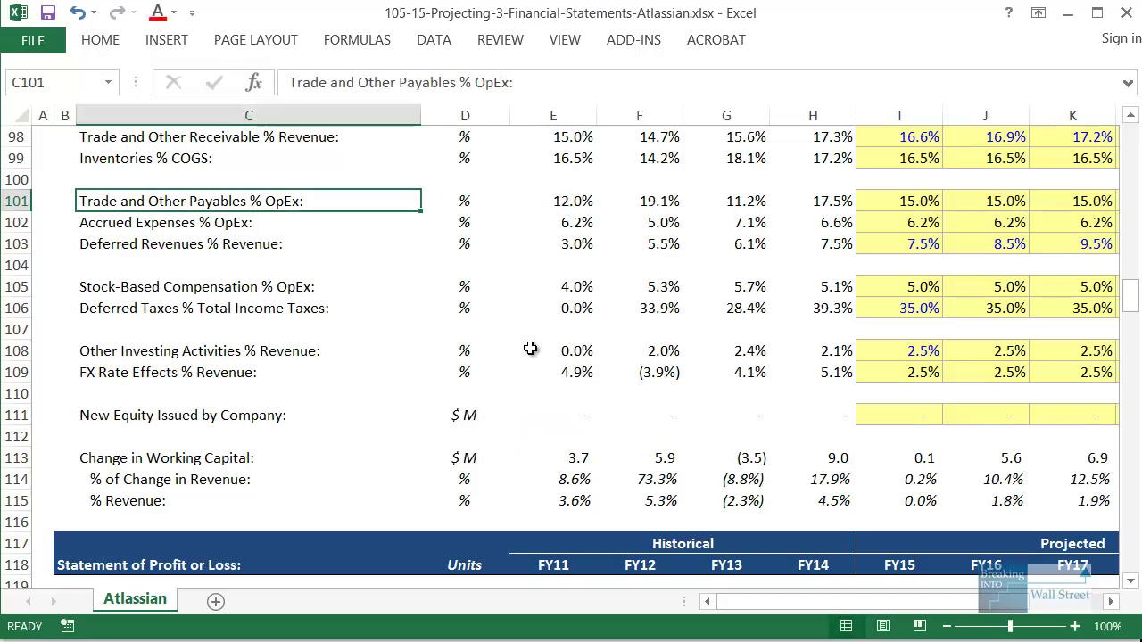
key("F2")
key("BackSpace")
key("BackSpace")
key("BackSpace")
key("BackSpace")
key("BackSpace")
type("Revenue:")
key("ctrl+Return")
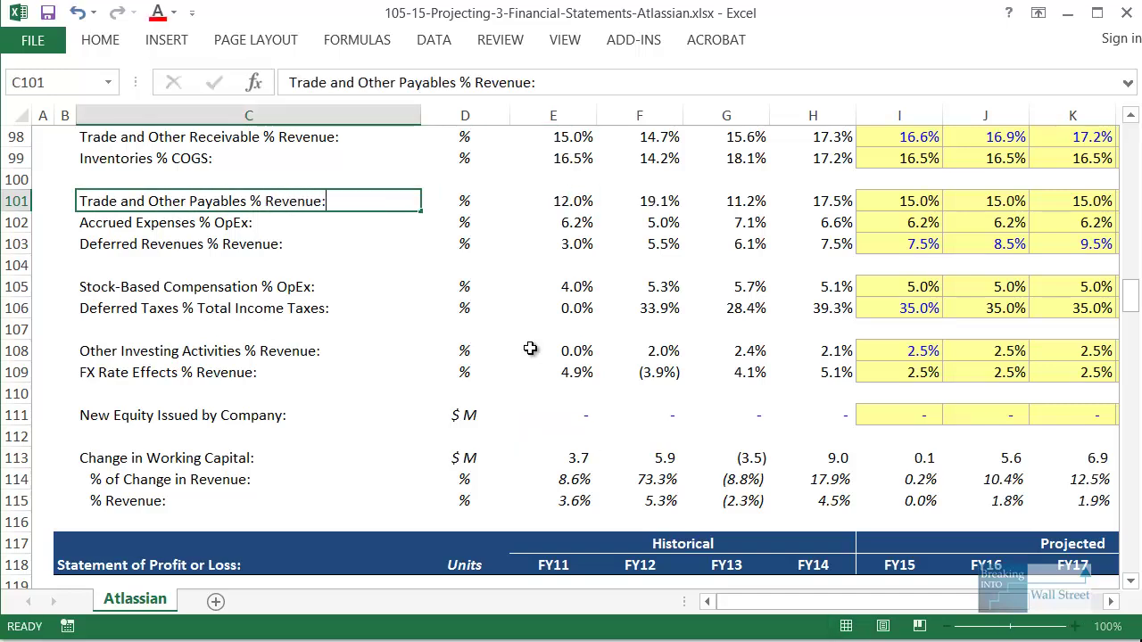
Paste the FY11 payables formula as formulas into F101:H101 for FY12–FY14
key("Right")
key("Right")
key("ctrl+c")
key("shift+Right")
key("shift+Right")
key("shift+Right")
key("ctrl+v")
key("ctrl+alt+v")
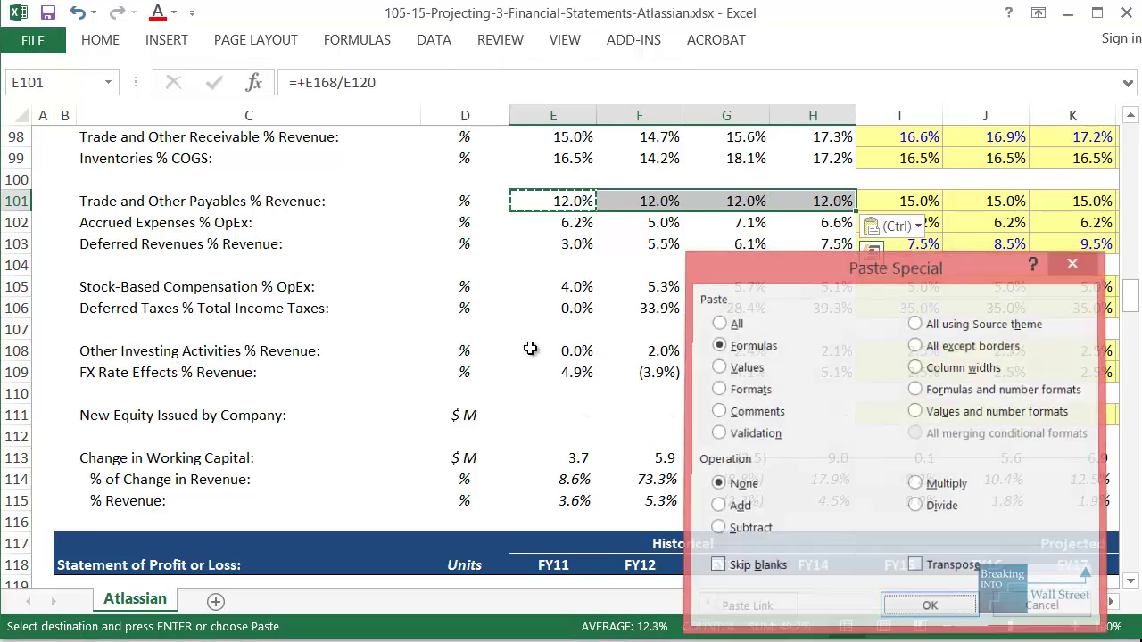
key("Return")
key("Right")
key("F2")
key("Tab")
key("F2")
key("Tab")
key("F2")
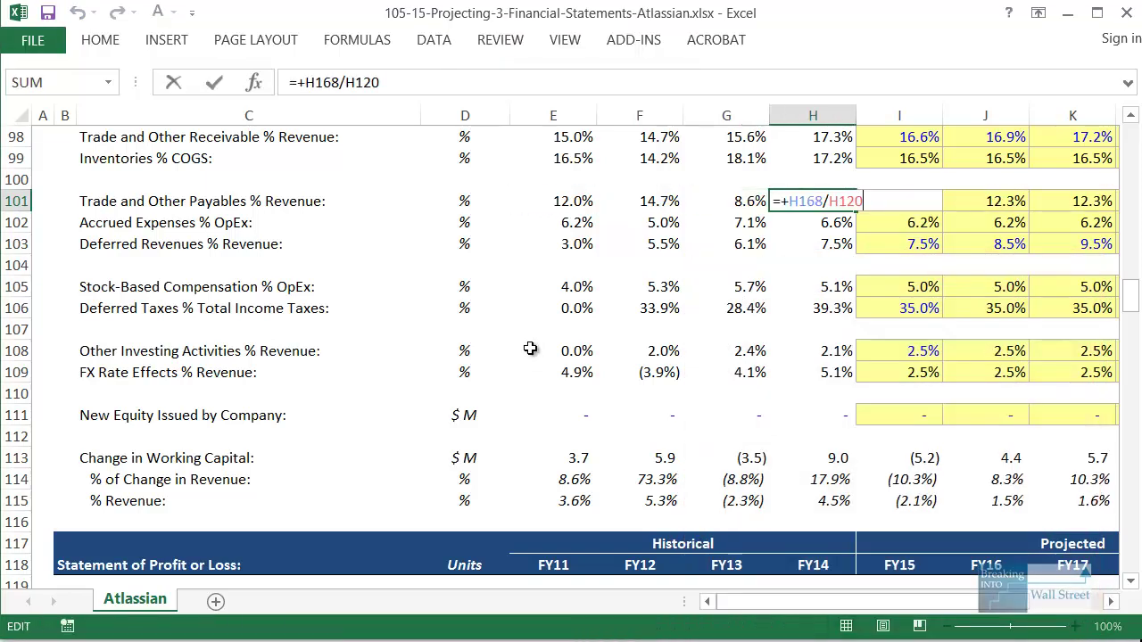
key("Escape")
Inspect the H101 and I101 formulas, confirming the 12.3% projected payables average
key("F2")
scroll(637, 283, "down", 5)
scroll(632, 290, "up", 1)
key("Escape")
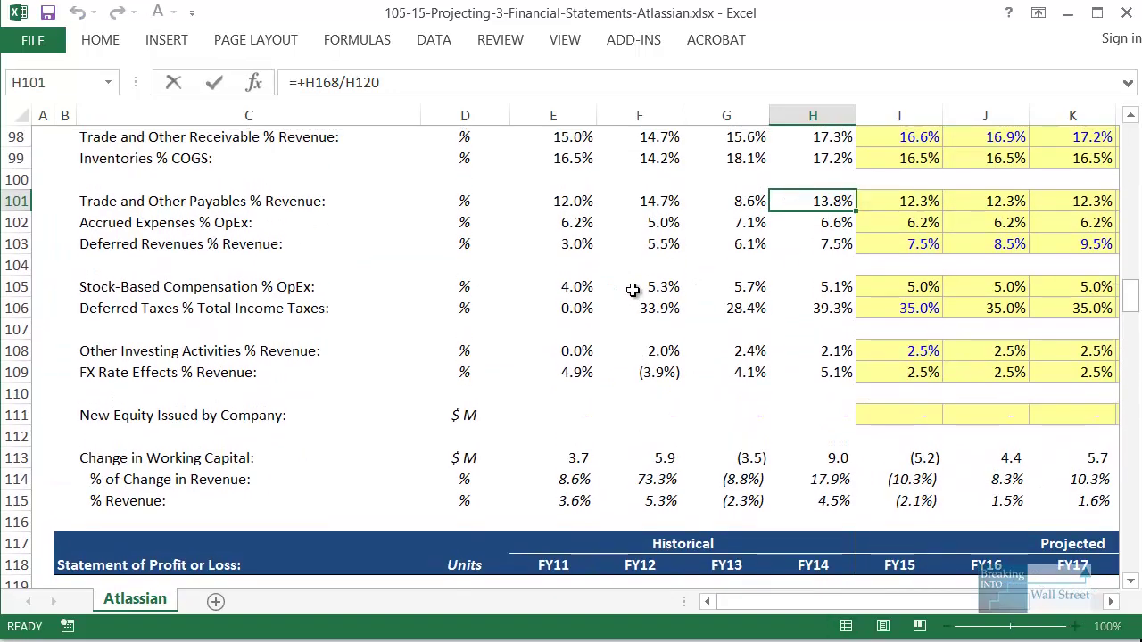
key("Right")
key("F2")
key("Escape")
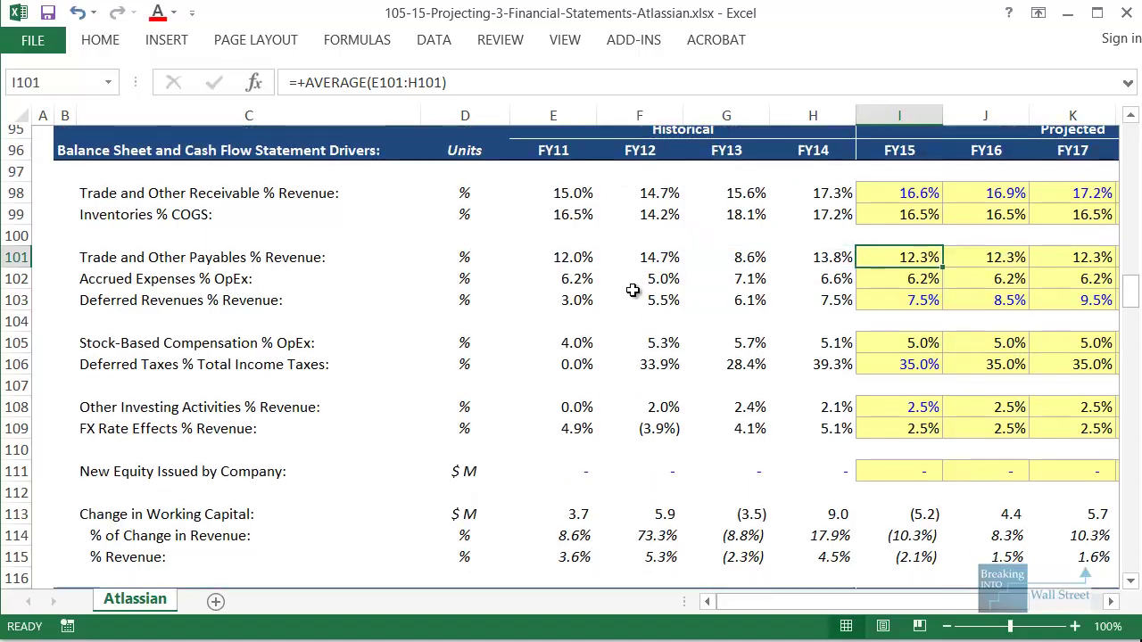
left_click(852, 476)
Highlight the projected working-capital check rows, change in working capital and % Revenue rows
left_click_drag(917, 458, 883, 500)
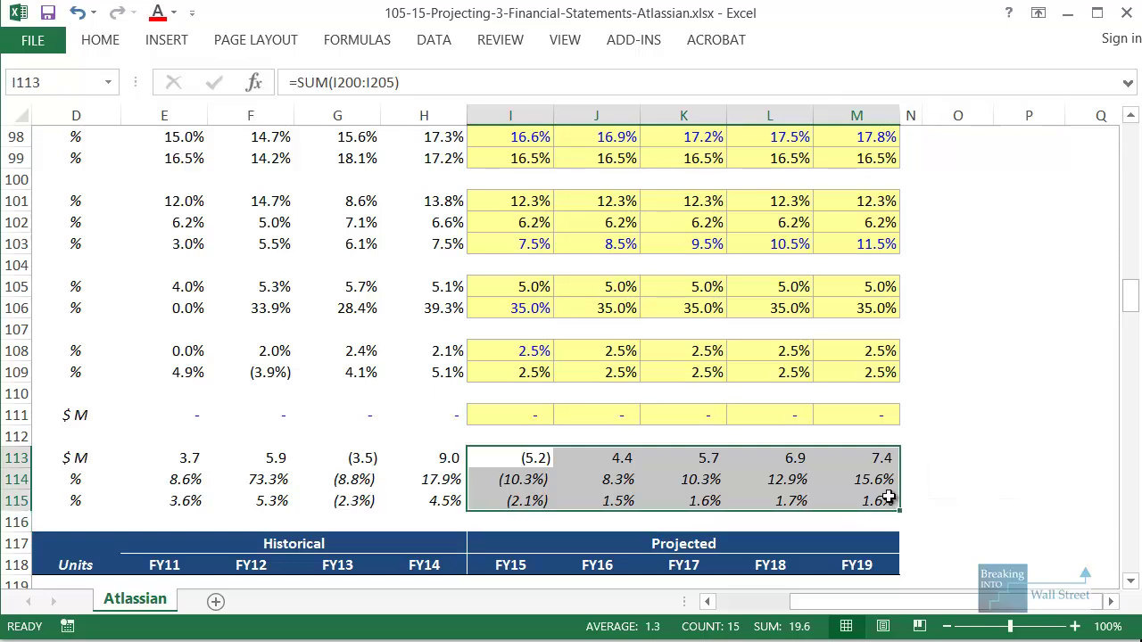
mouse_move(461, 437)
left_mouse_down()
mouse_move(672, 488)
mouse_move(948, 511)
mouse_move(911, 489)
left_mouse_up()
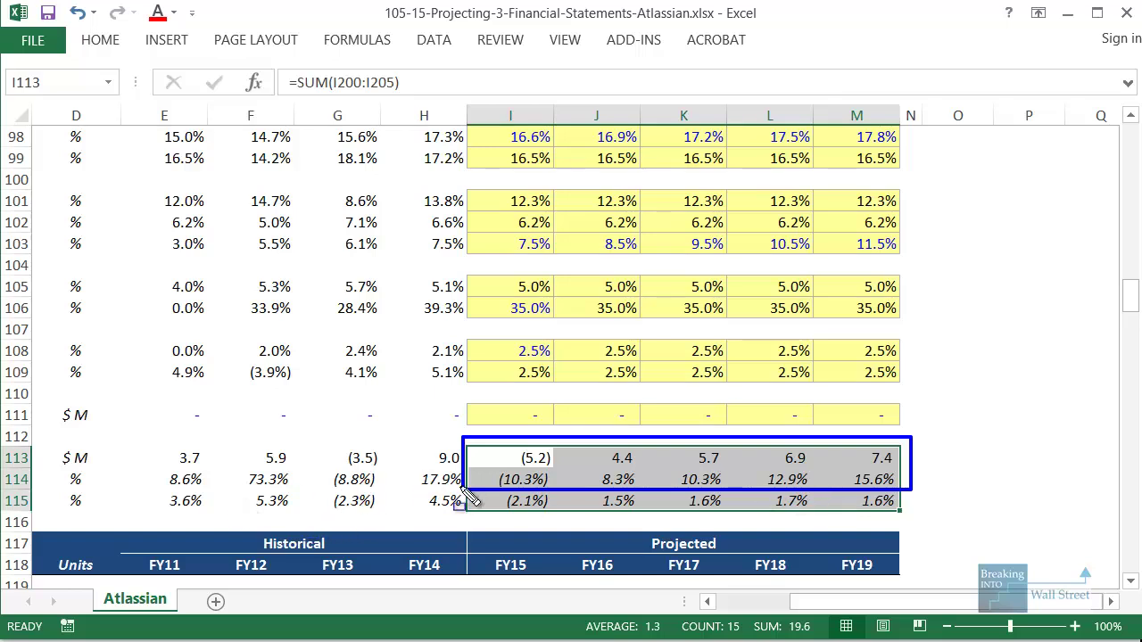
mouse_move(464, 487)
left_mouse_down()
mouse_move(740, 523)
mouse_move(927, 525)
left_mouse_up()
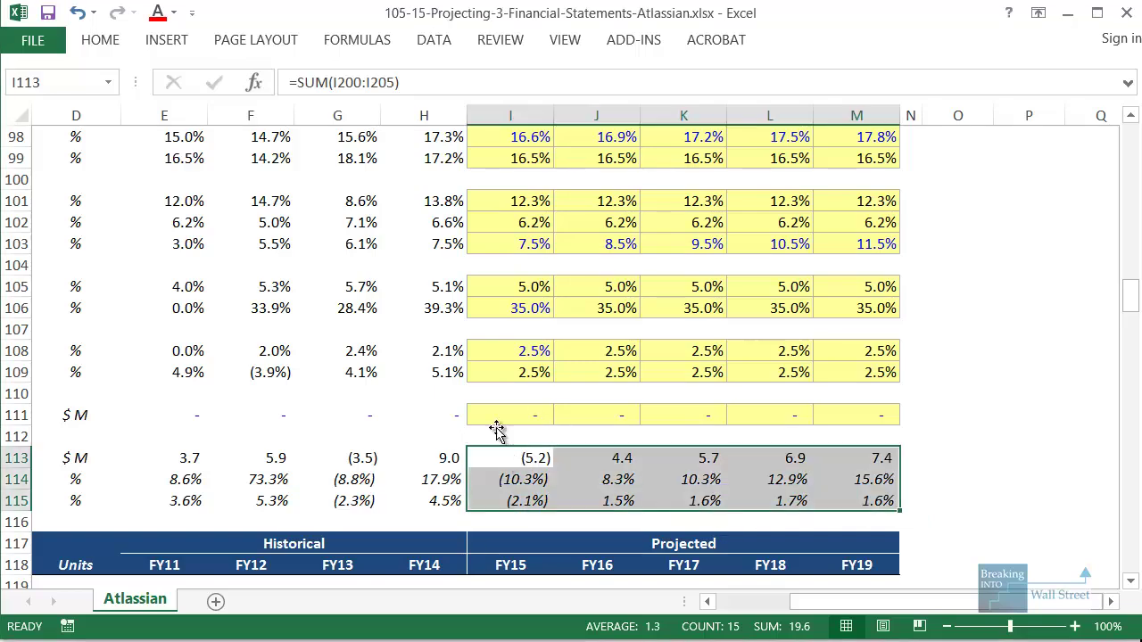
Go to the payables label in C101, cancel the pending copy, and select FY15 % change in revenue
scroll(482, 392, "up", 1)
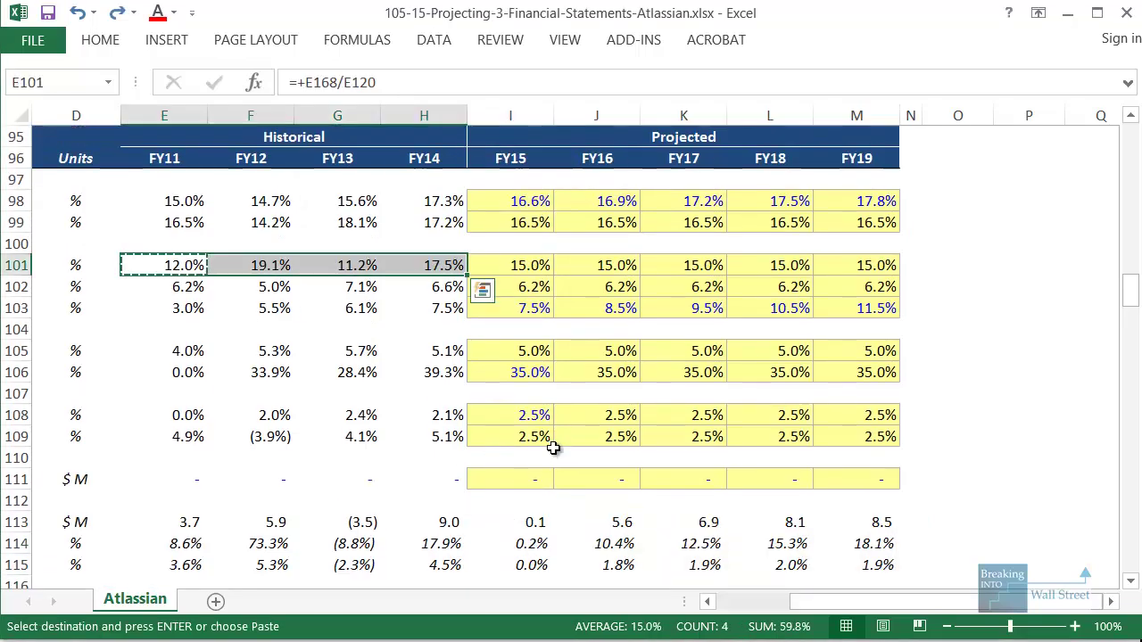
key("Left")
key("Left")
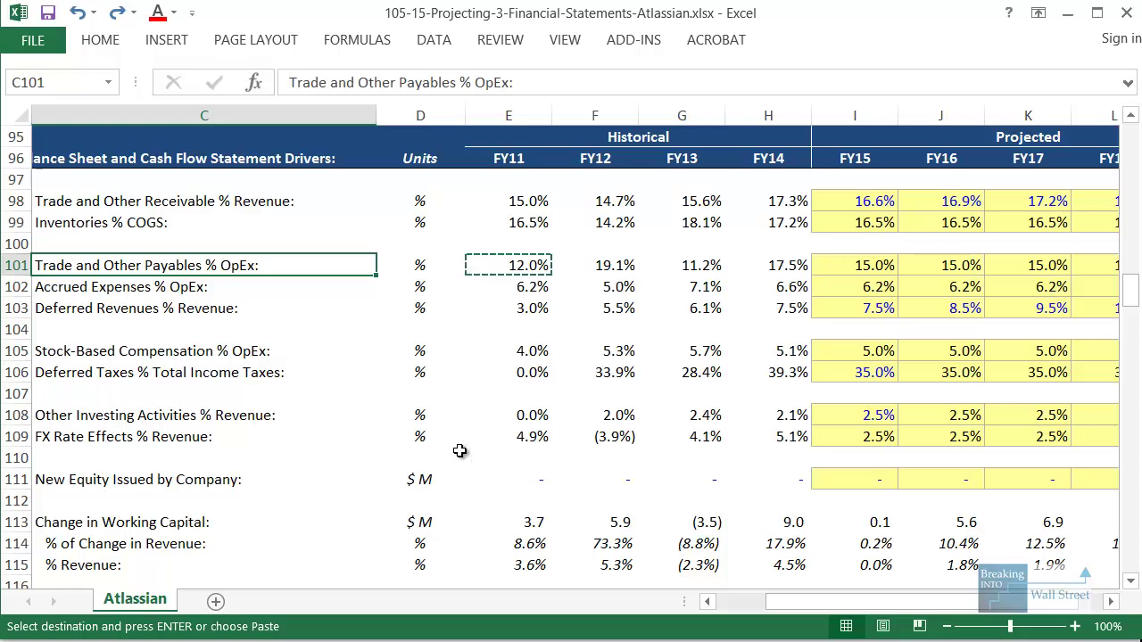
key("Escape")
scroll(468, 444, "down", 1)
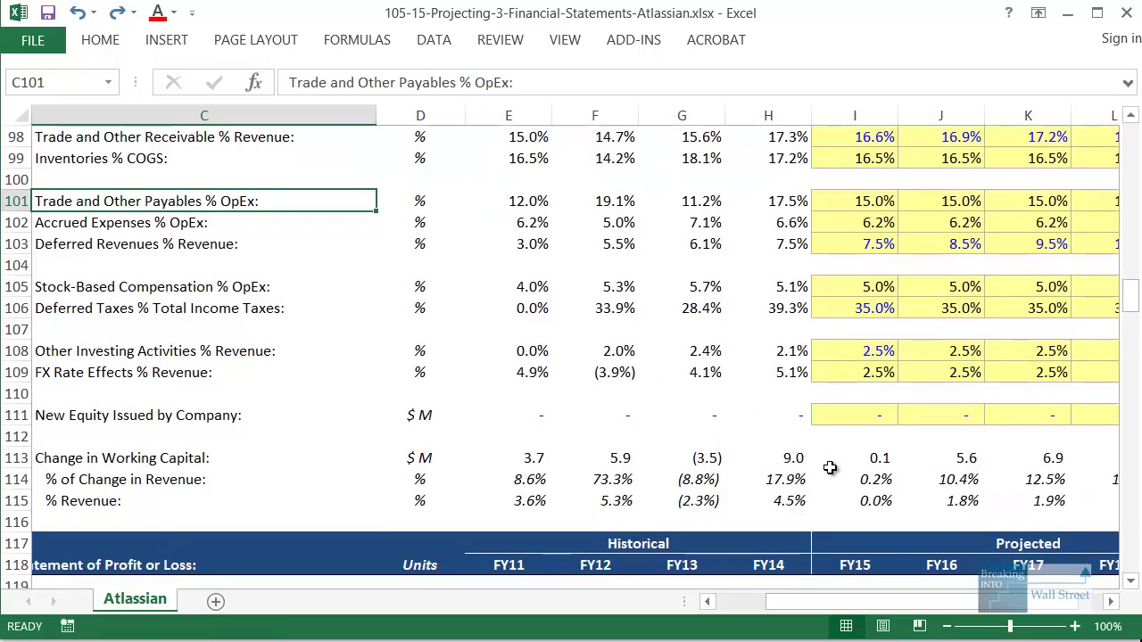
left_click(840, 478)
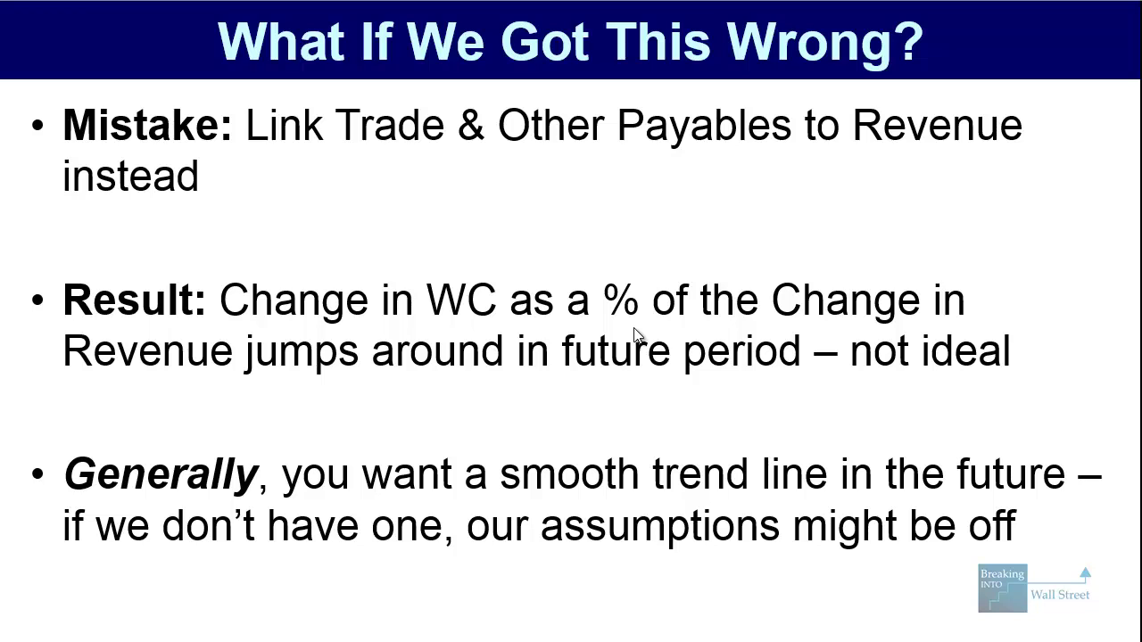
Advance the presentation to the 'What About "Random" Items?' slide
key("Right")
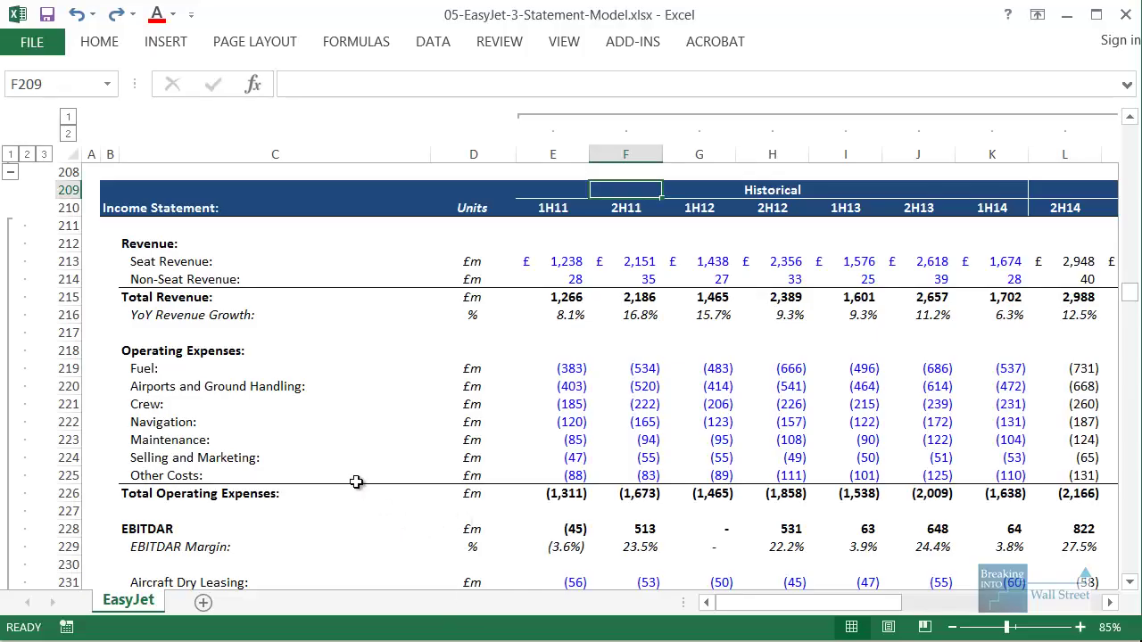
Scroll to EasyJet's liabilities and mark the current and non-current Maintenance Provisions labels
scroll(360, 482, "down", 3)
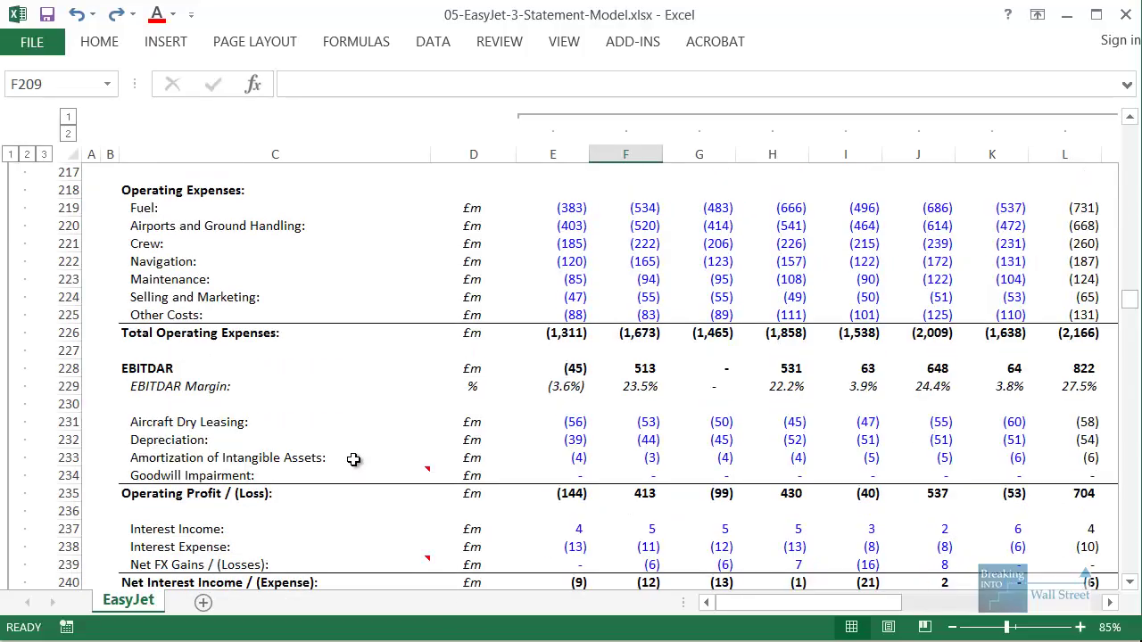
scroll(326, 461, "down", 1)
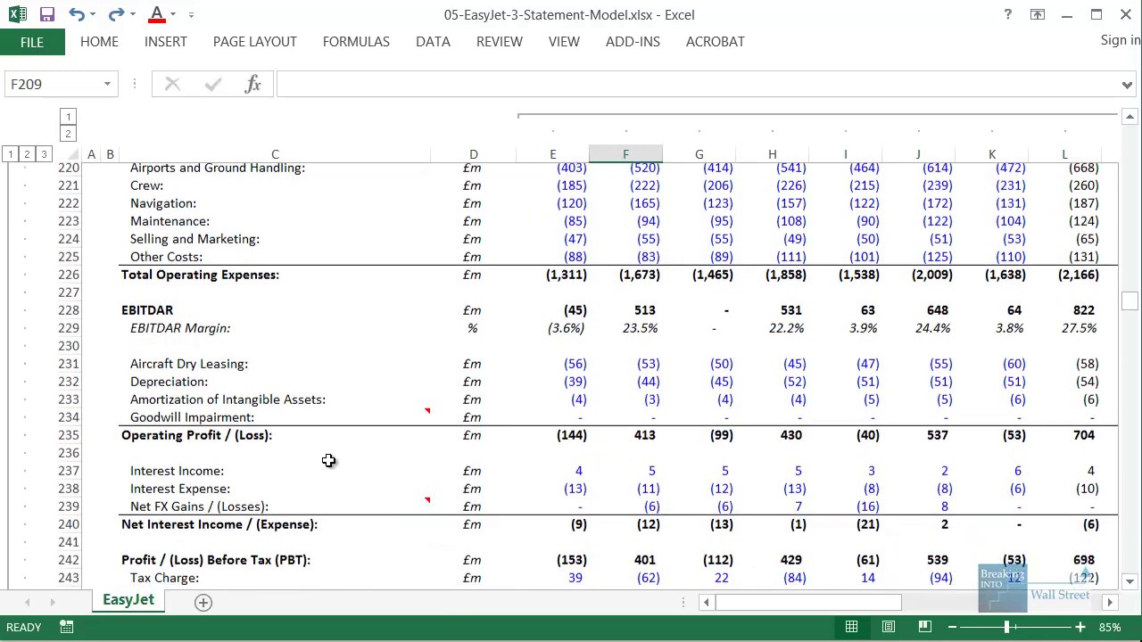
scroll(329, 460, "down", 10)
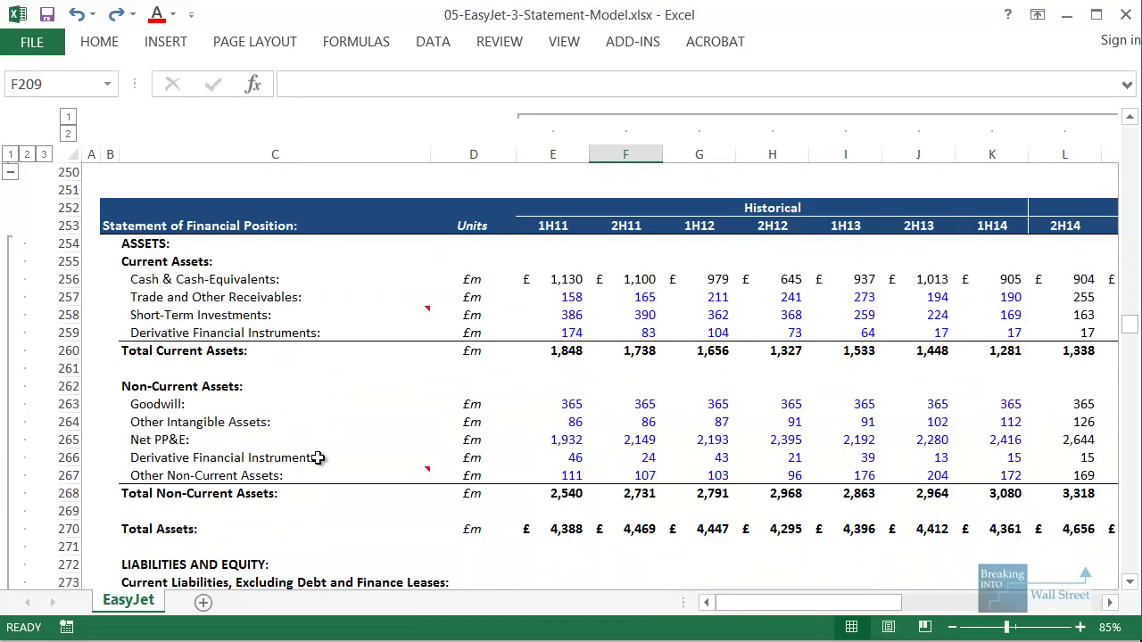
scroll(266, 443, "down", 1)
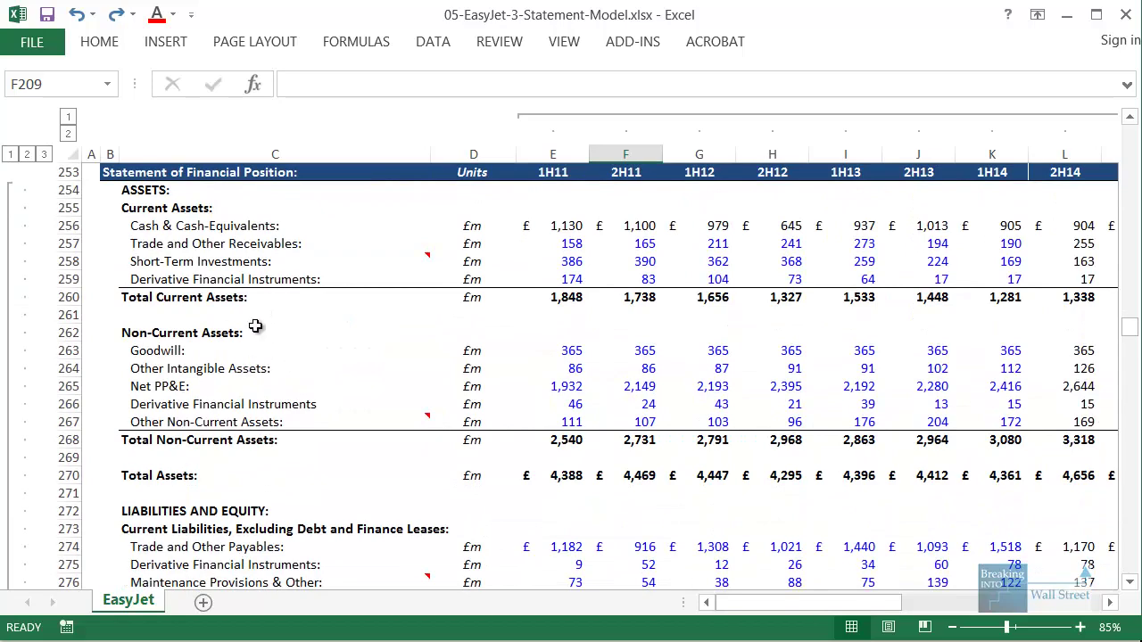
scroll(255, 327, "down", 6)
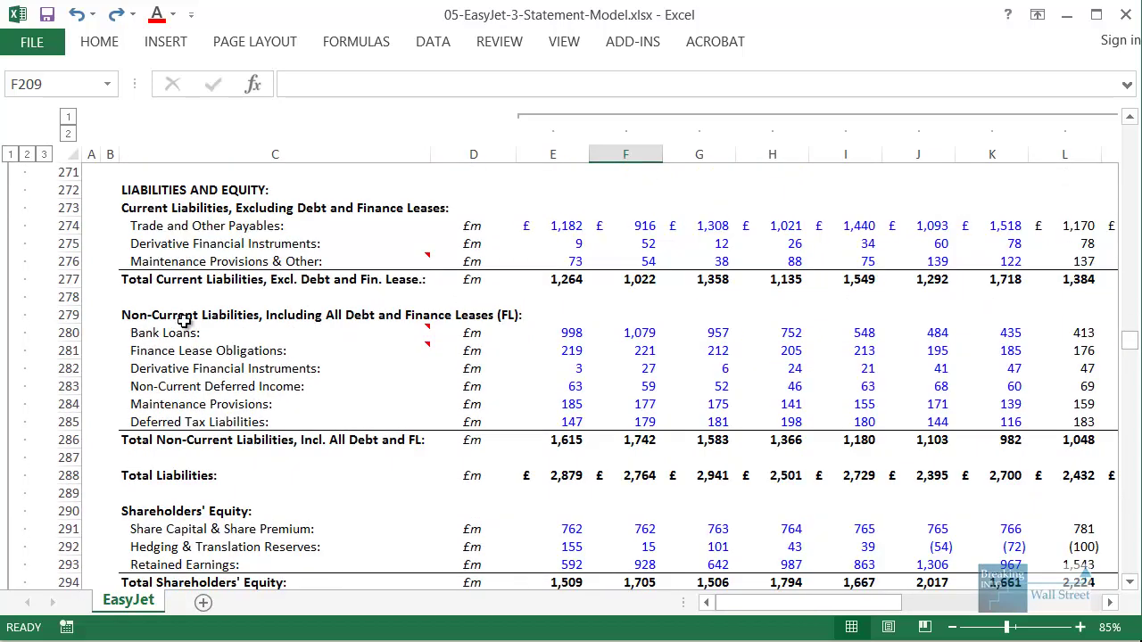
left_click_drag(121, 253, 367, 282)
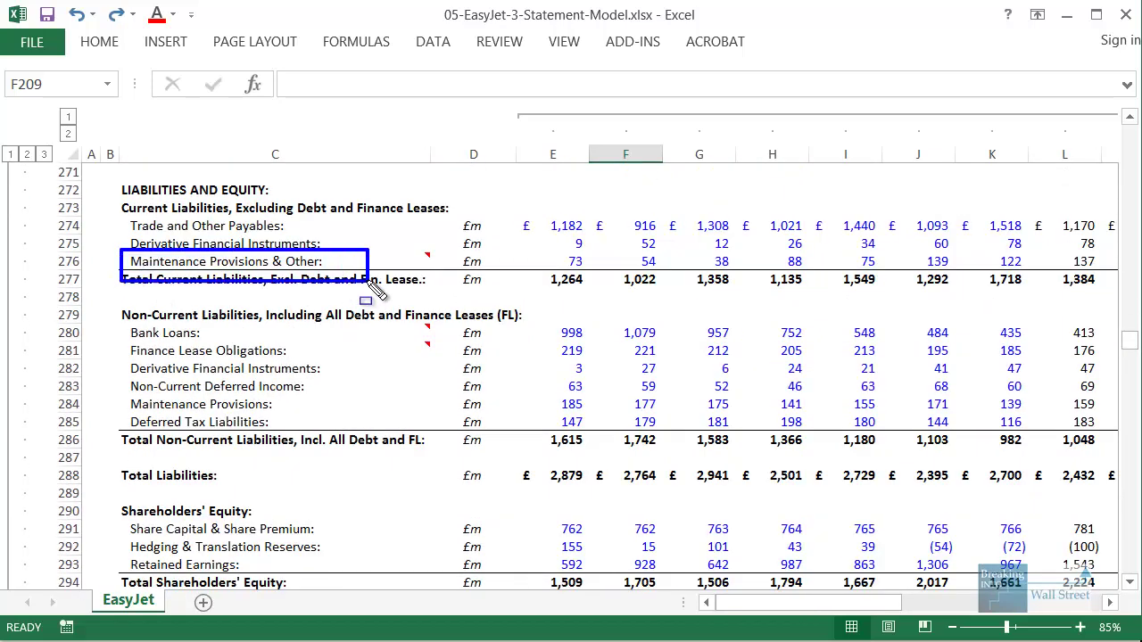
left_click_drag(116, 394, 301, 415)
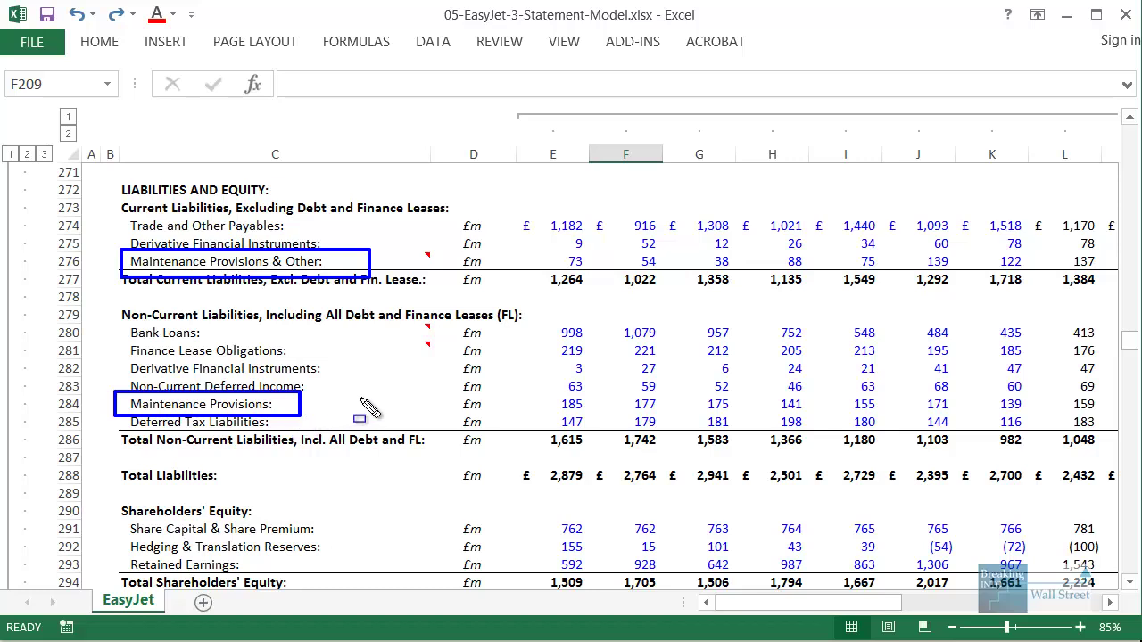
Mark the historical values of both Maintenance Provisions lines and Total Liabilities, then clear annotations
mouse_move(553, 248)
left_mouse_down()
mouse_move(790, 274)
mouse_move(963, 273)
left_mouse_up()
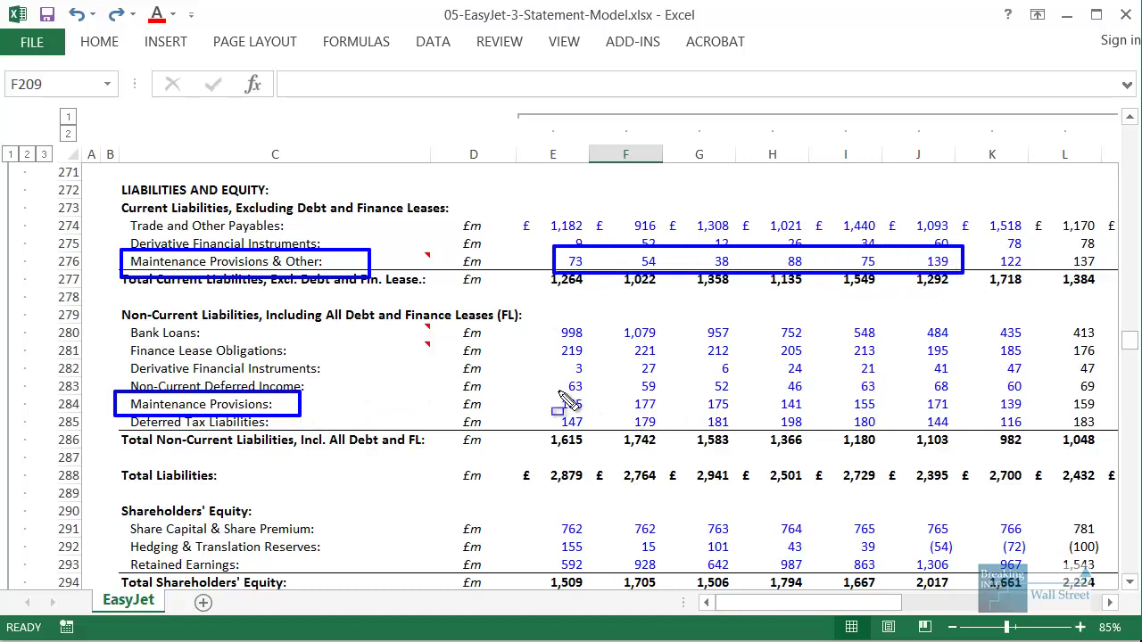
mouse_move(552, 388)
left_mouse_down()
mouse_move(719, 412)
mouse_move(978, 417)
left_mouse_up()
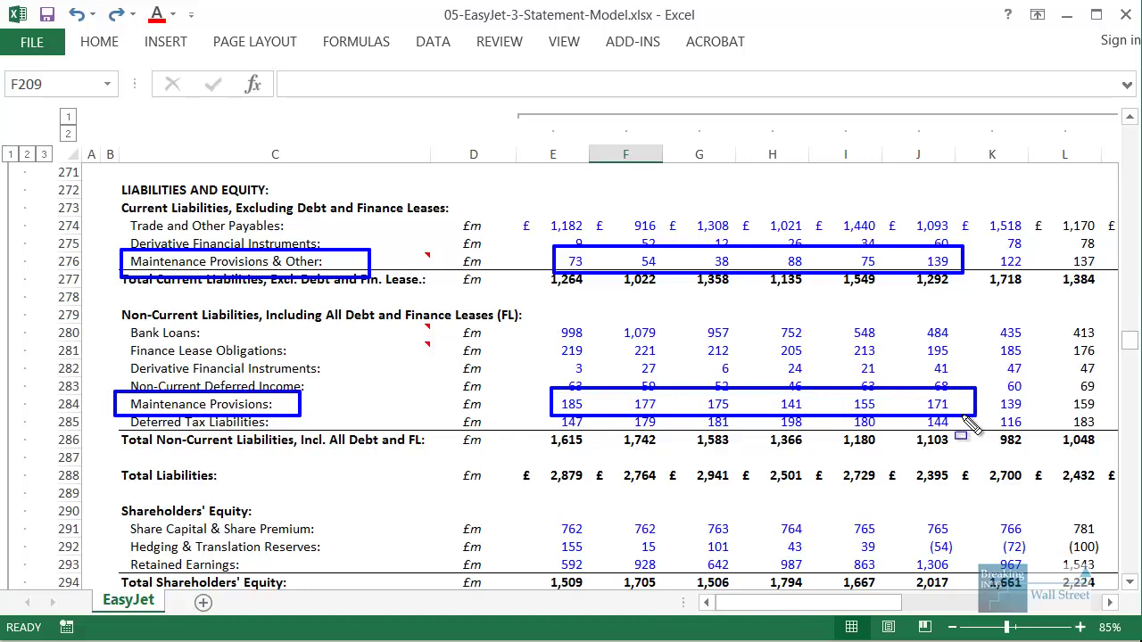
mouse_move(512, 452)
left_mouse_down()
mouse_move(885, 453)
mouse_move(971, 499)
mouse_move(966, 490)
left_mouse_up()
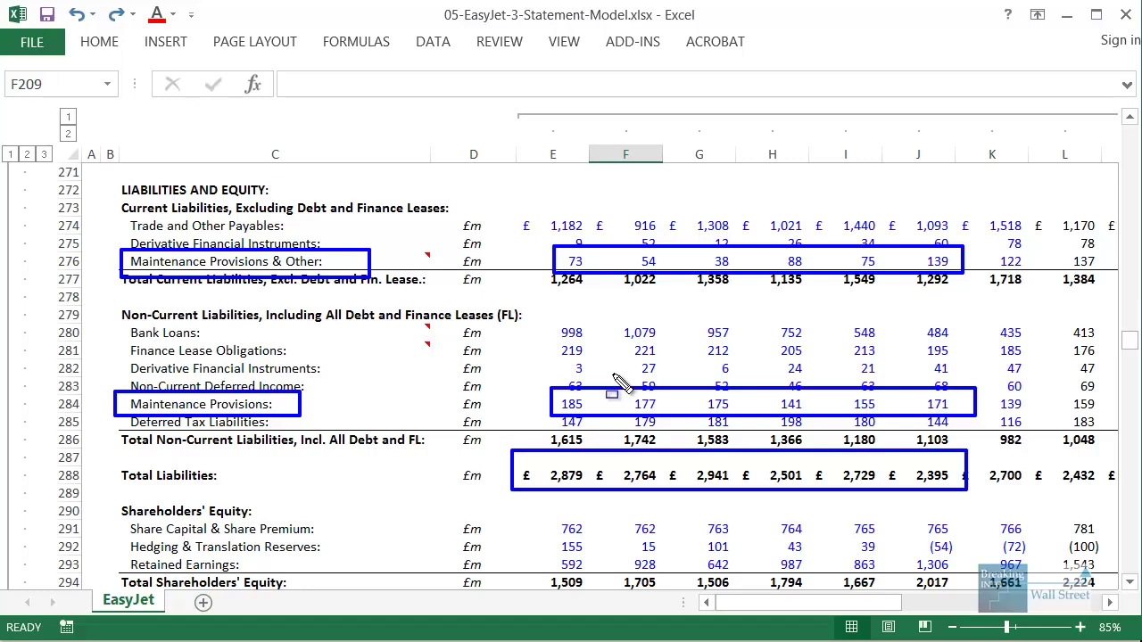
key("Escape")
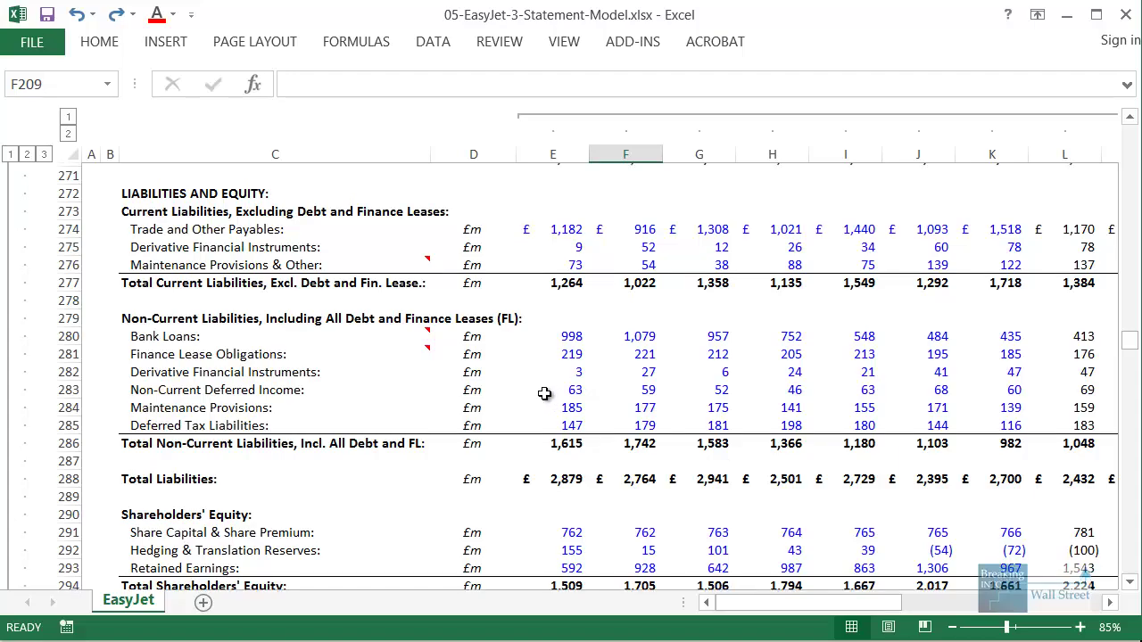
Scroll up to EasyJet's Maintenance operating expense row and mark it
scroll(549, 393, "up", 4)
scroll(535, 393, "up", 11)
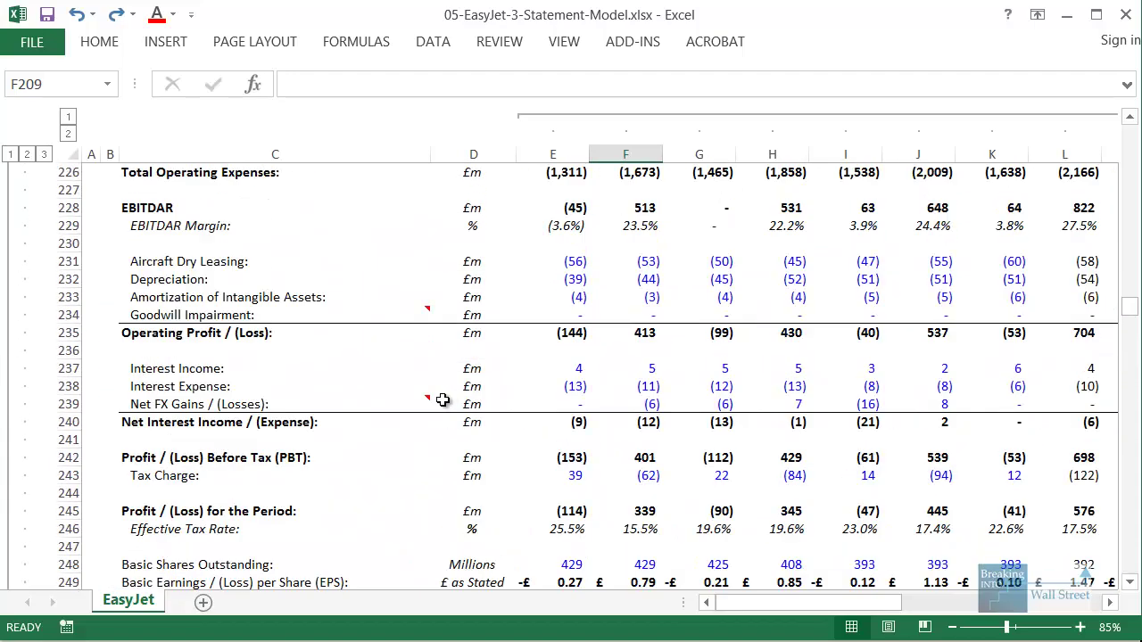
scroll(443, 400, "up", 1)
scroll(442, 399, "up", 5)
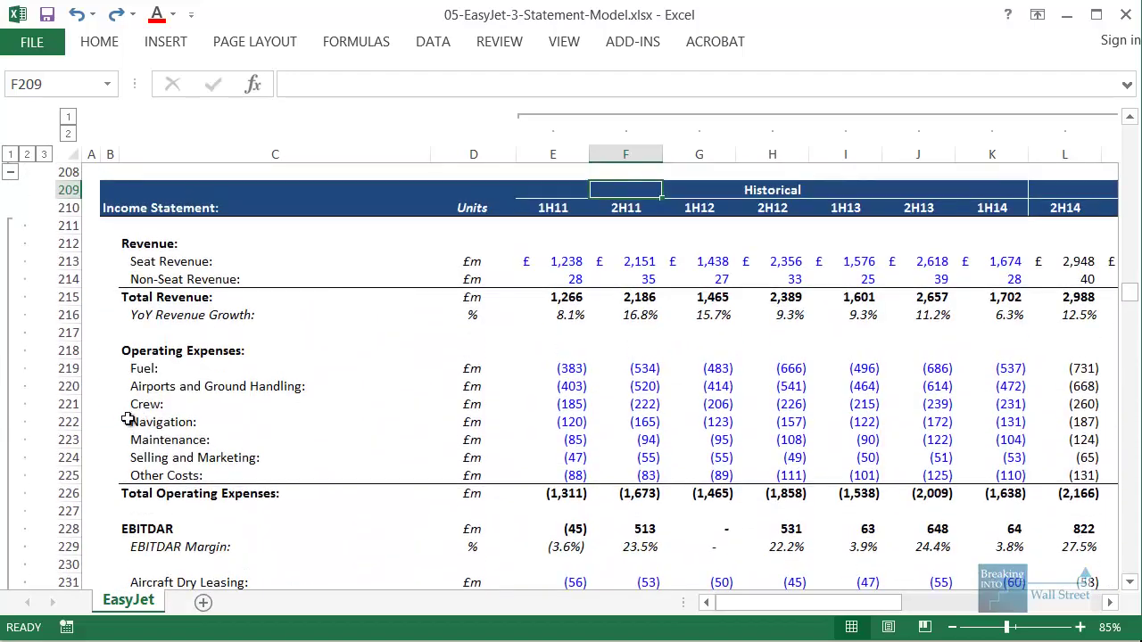
mouse_move(132, 426)
left_mouse_down()
mouse_move(607, 446)
mouse_move(928, 439)
mouse_move(1035, 457)
left_mouse_up()
Mark the 60.0% and 70.0% maintenance provision drivers and their section heading, then clear annotations
scroll(535, 373, "up", 4)
scroll(532, 371, "up", 10)
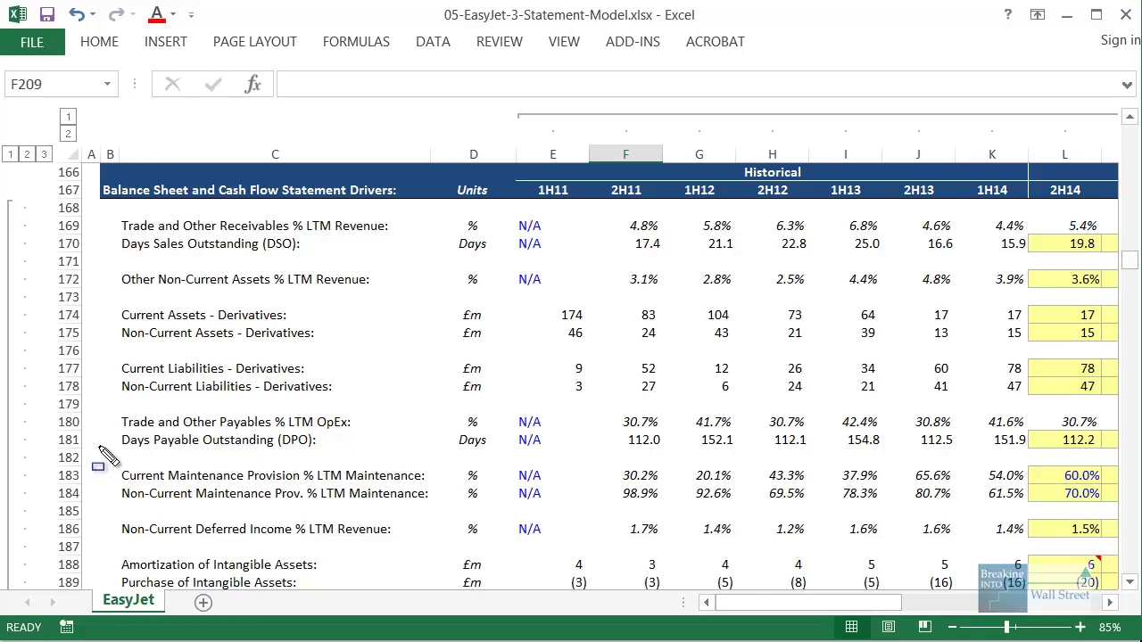
mouse_move(99, 449)
left_mouse_down()
mouse_move(468, 464)
mouse_move(478, 510)
left_mouse_up()
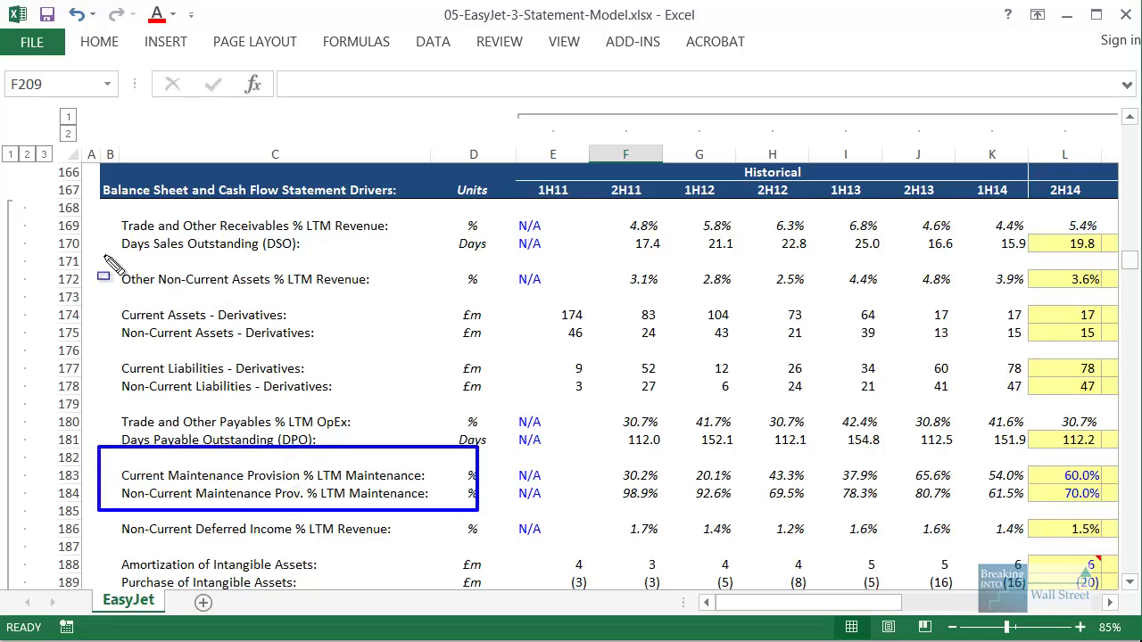
mouse_move(88, 178)
left_mouse_down()
mouse_move(459, 226)
mouse_move(442, 211)
left_mouse_up()
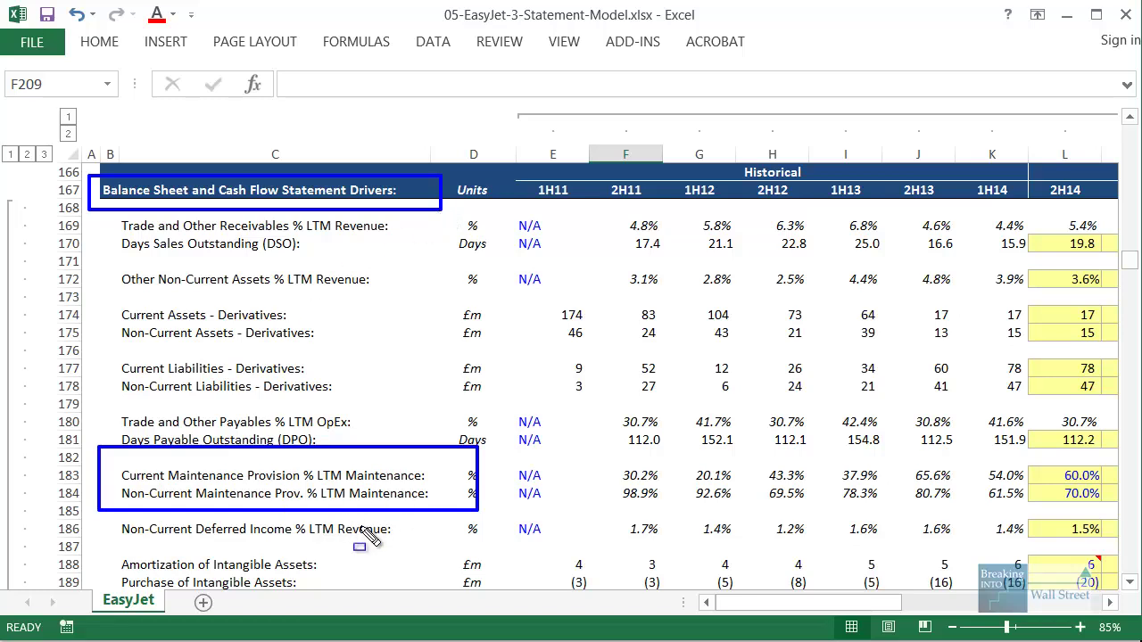
key("Escape")
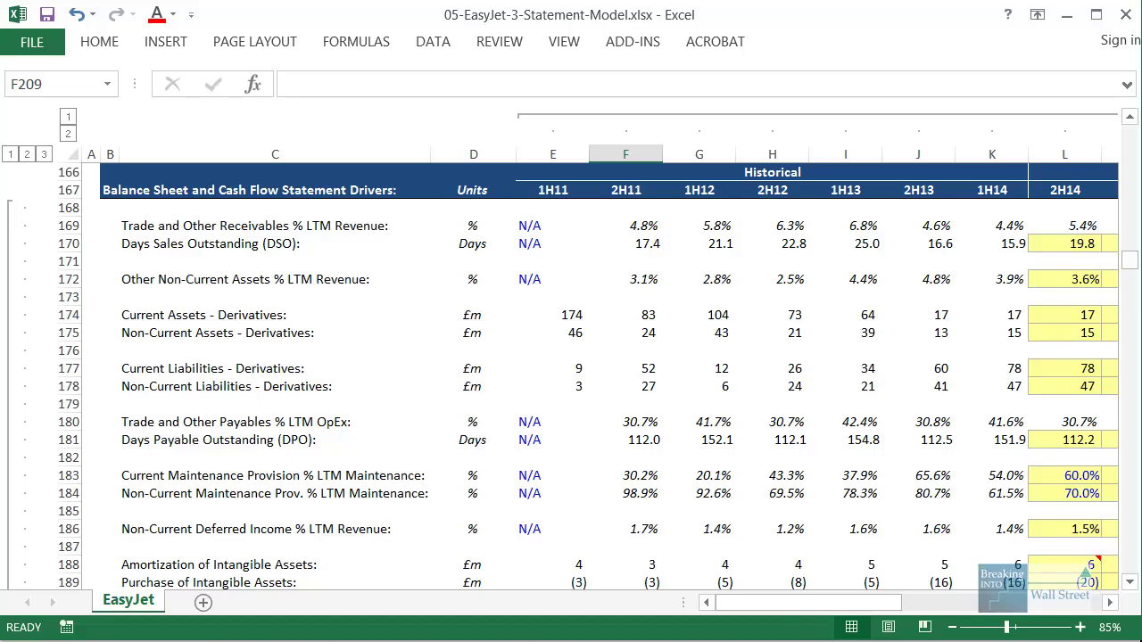